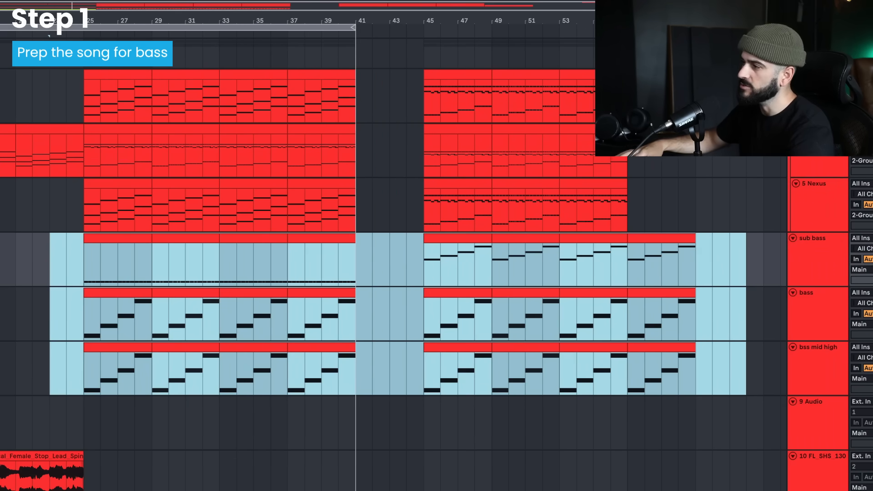
Delete the existing sub bass, bass and bss mid high tracks from the arrangement
{"action": "left_click", "coordinate": [81, 272]}
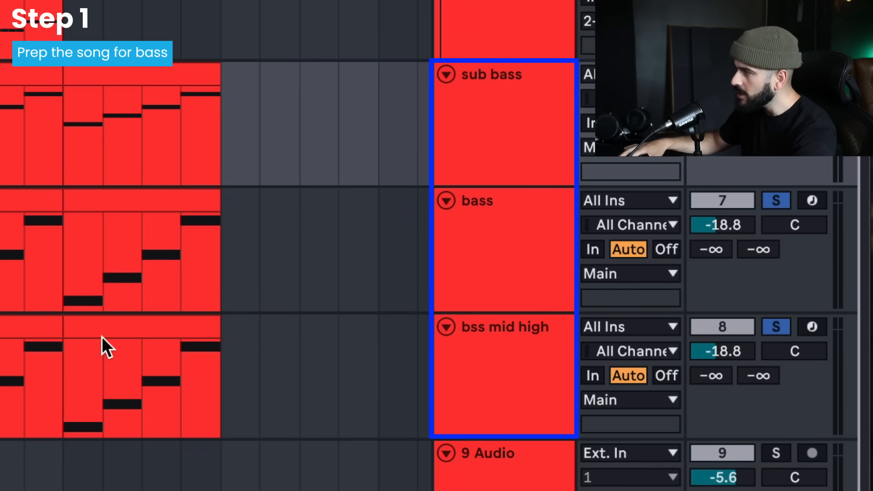
{"action": "left_click", "coordinate": [519, 362]}
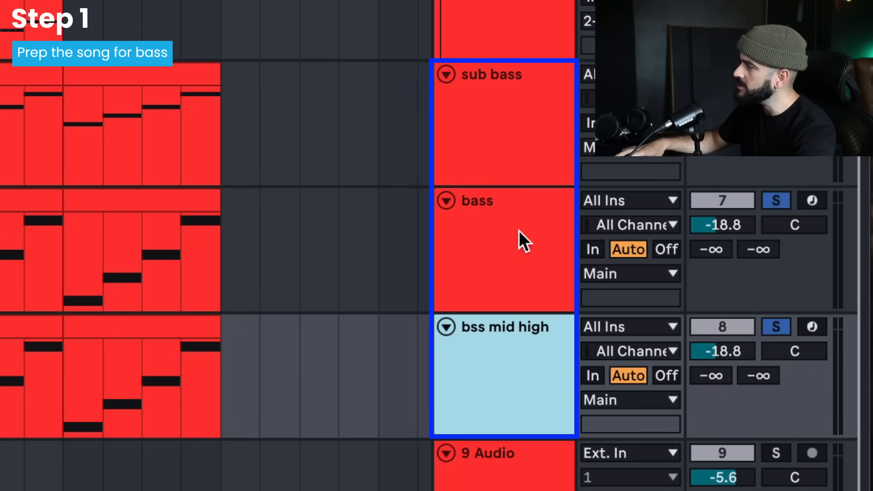
{"action": "left_click", "coordinate": [519, 230], "text": "shift"}
{"action": "left_click", "coordinate": [518, 152], "text": "shift"}
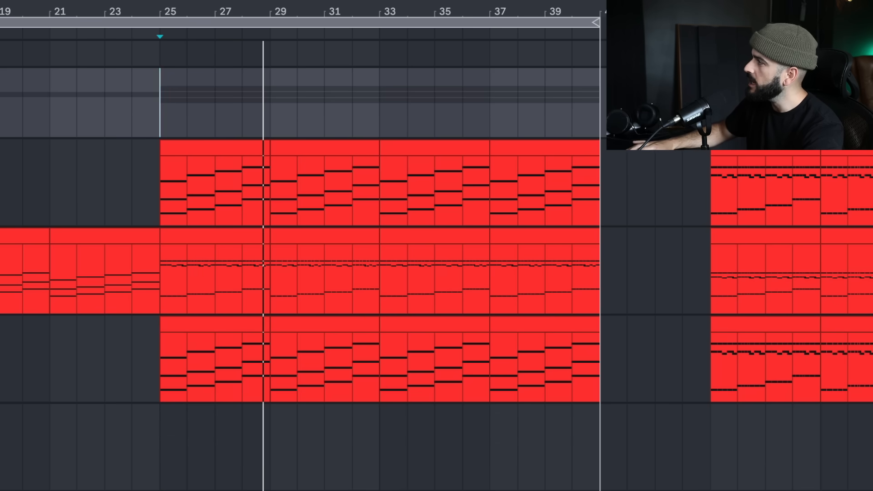
Lower the reverb mix of the Brilliant Piano 2 preset in the Nexus plug-in
{"action": "left_click", "coordinate": [164, 182]}
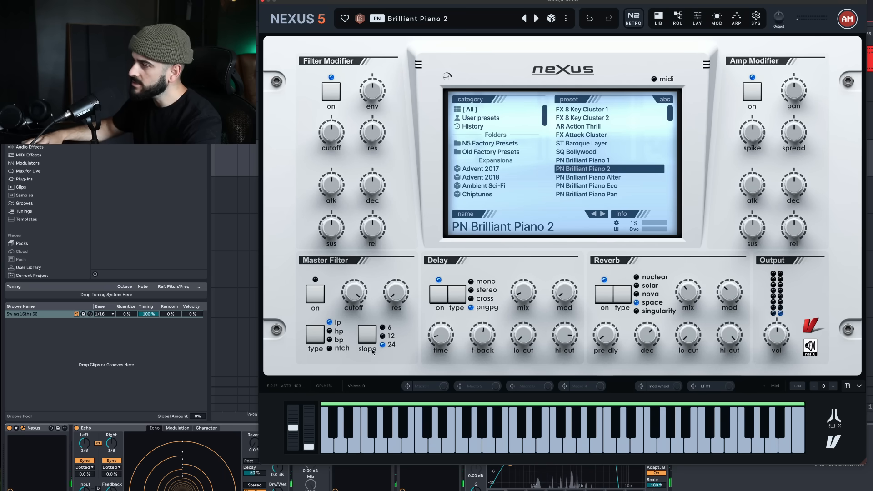
{"action": "mouse_move", "coordinate": [687, 287]}
{"action": "left_click_drag", "start_coordinate": [685, 302], "coordinate": [688, 314]}
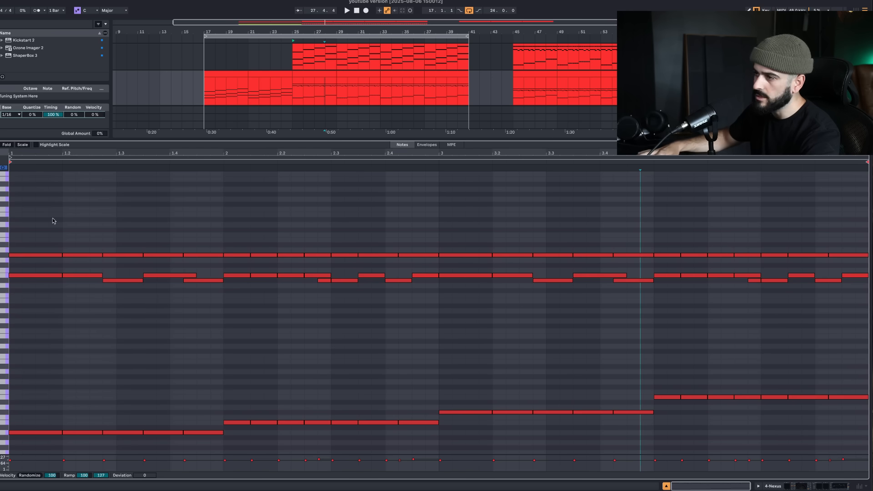
Select the upper melody notes in the Nexus clip that starts at bar 25
{"action": "left_click_drag", "start_coordinate": [53, 220], "coordinate": [866, 381]}
{"action": "left_click_drag", "start_coordinate": [16, 271], "coordinate": [51, 317]}
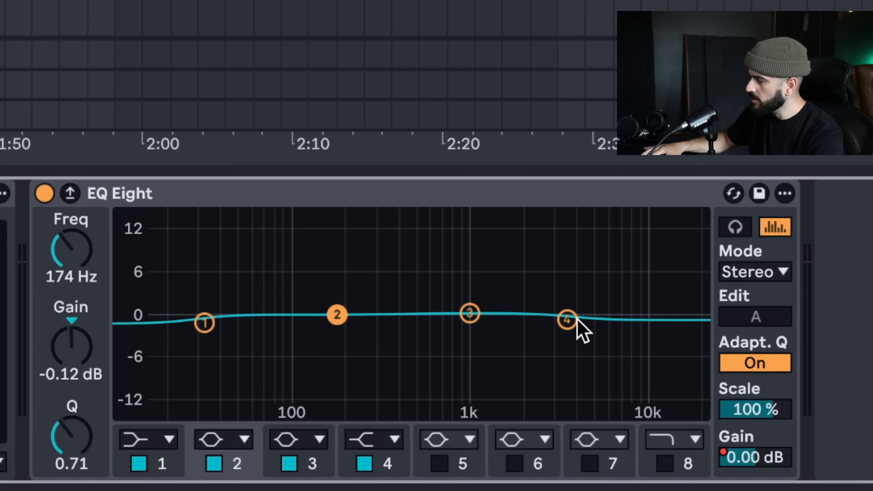
Boost EQ Eight's band 4 high shelf to about 11 dB and set band 1 to a low-cut filter
{"action": "key", "text": "space"}
{"action": "left_click_drag", "start_coordinate": [569, 317], "coordinate": [549, 232]}
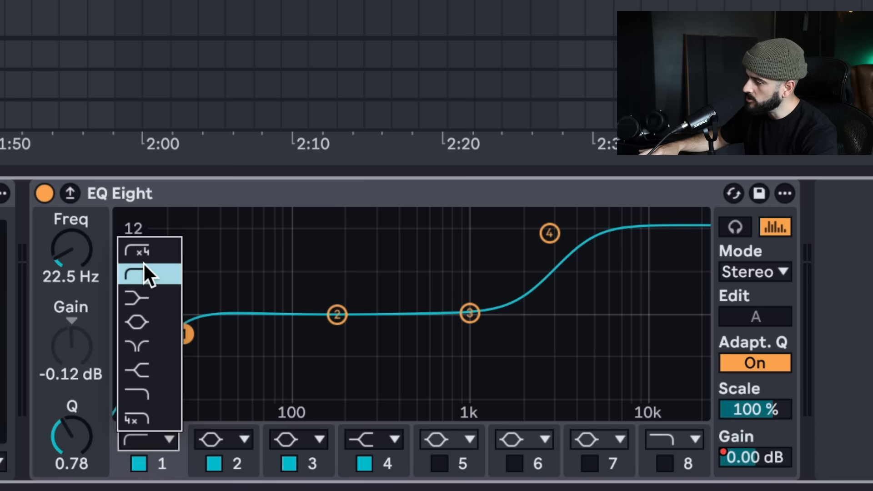
{"action": "left_click", "coordinate": [144, 268]}
Try moving band 1's low cut up to 211 Hz and undo the move
{"action": "left_click_drag", "start_coordinate": [184, 334], "coordinate": [350, 333]}
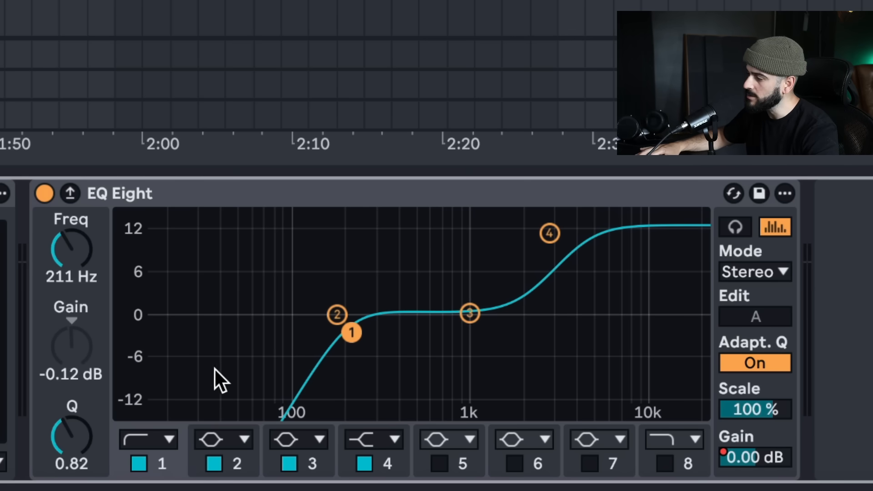
{"action": "key", "text": "super+z"}
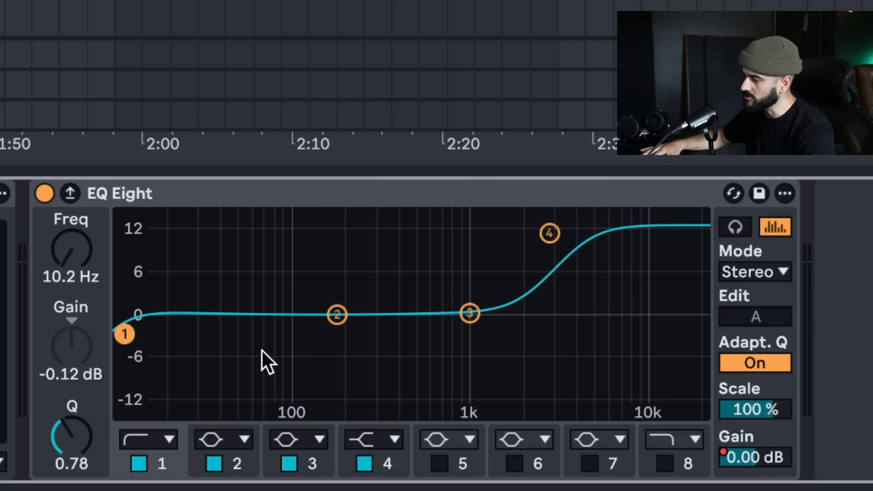
Play the track and raise EQ Eight band 1's low cut to about 210 Hz during playback
{"action": "key", "text": "space"}
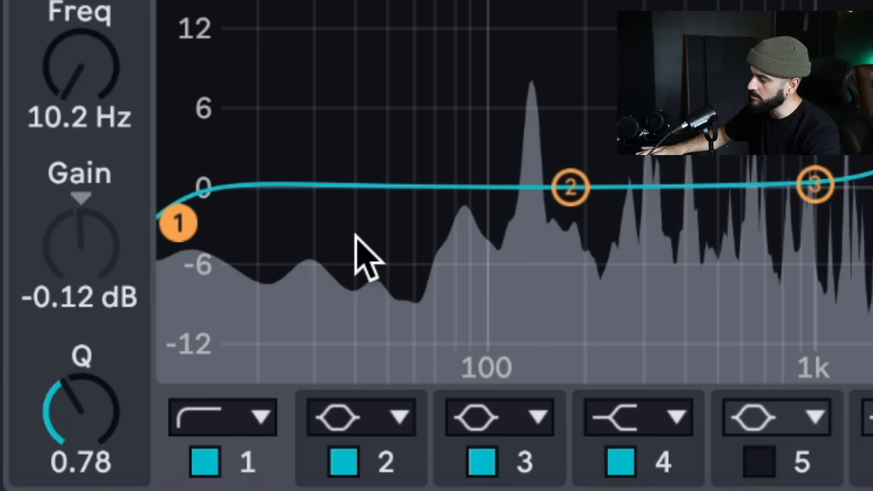
{"action": "key", "text": "space"}
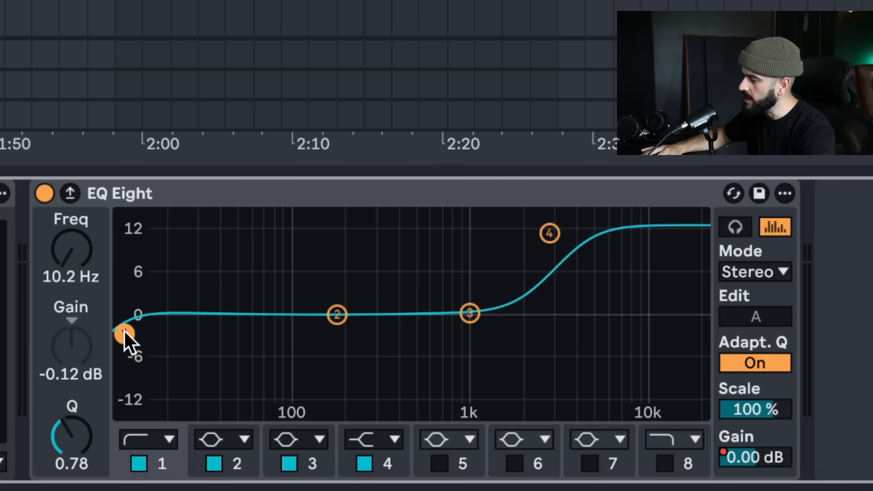
{"action": "key", "text": "space"}
{"action": "left_click_drag", "start_coordinate": [123, 329], "coordinate": [350, 336]}
{"action": "key", "text": "space"}
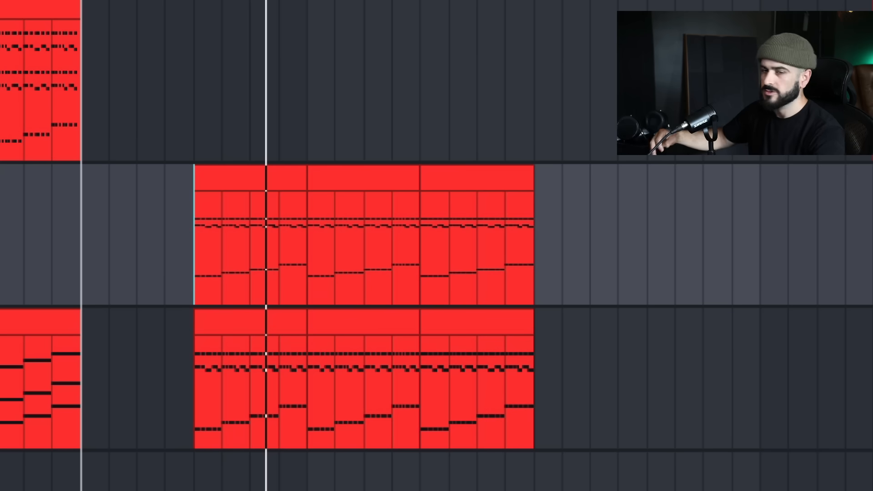
Audition the second melodic section and select the span of its three consecutive clips
{"action": "key", "text": "space"}
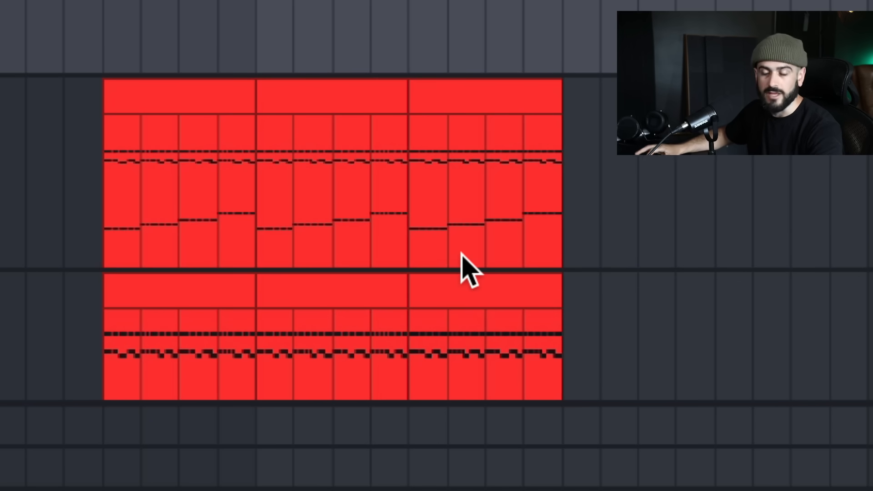
{"action": "left_click_drag", "start_coordinate": [111, 180], "coordinate": [563, 191]}
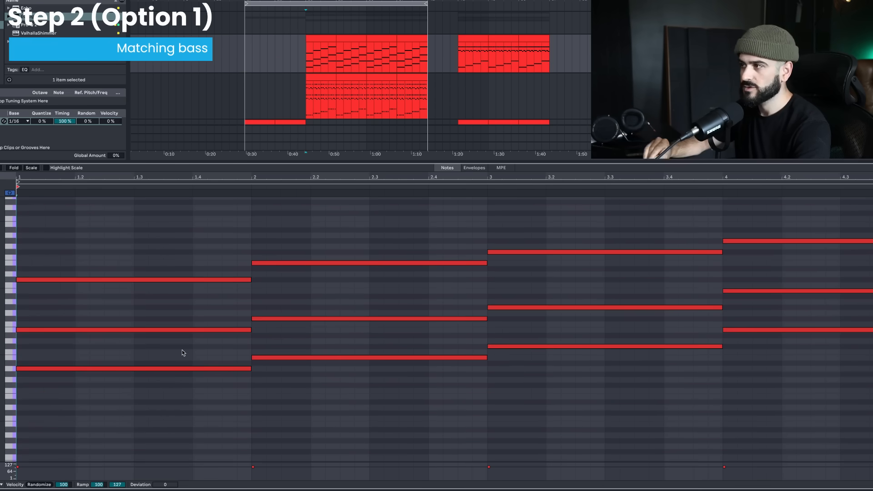
Copy the lowest note of each of the four chords into a clip on a new MIDI track for the bass
{"action": "left_click", "coordinate": [195, 368]}
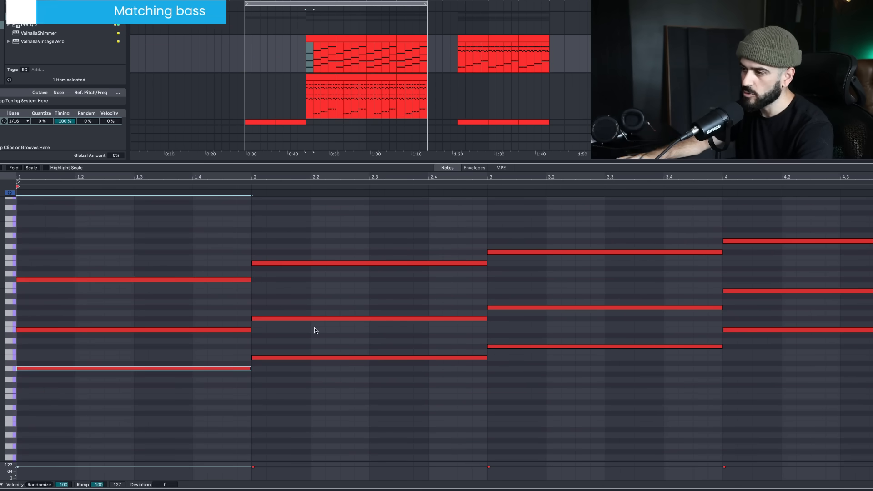
{"action": "left_click", "coordinate": [321, 357], "text": "shift"}
{"action": "left_click", "coordinate": [574, 346], "text": "shift"}
{"action": "left_click", "coordinate": [782, 329], "text": "shift"}
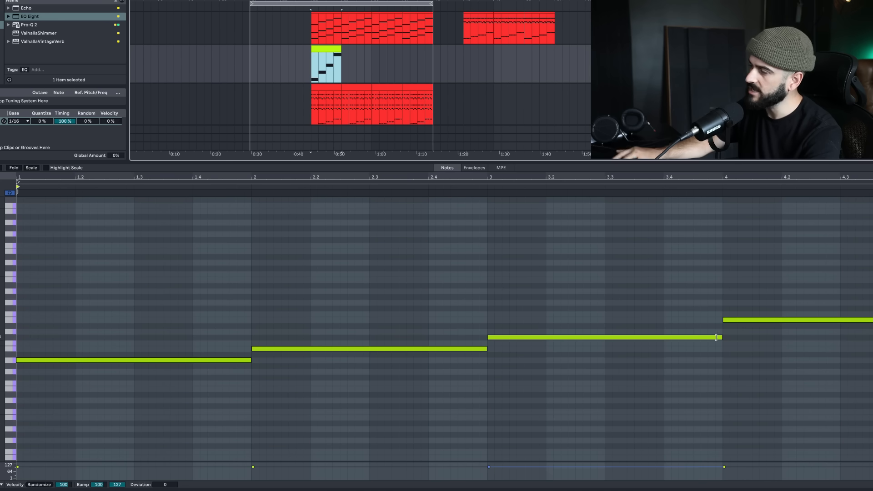
Copy the top row of rhythm notes from the melody clip and paste it into the bass clip
{"action": "left_click", "coordinate": [329, 85]}
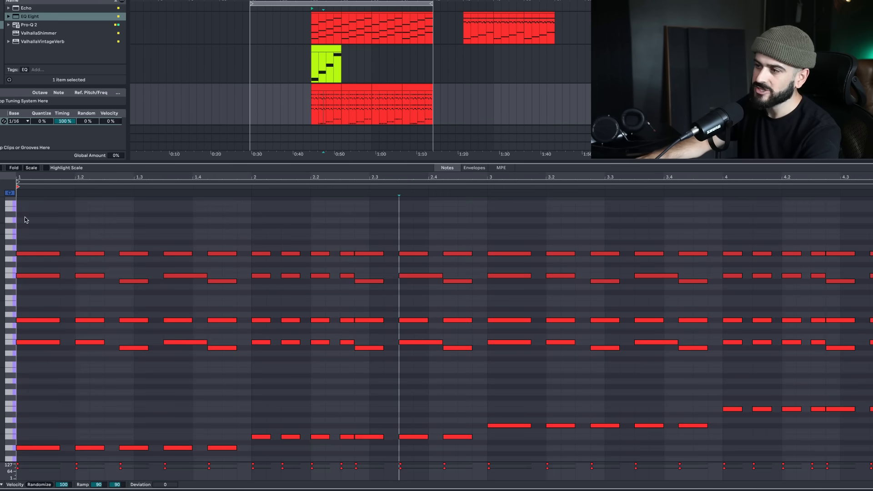
{"action": "left_click_drag", "start_coordinate": [37, 210], "coordinate": [871, 263]}
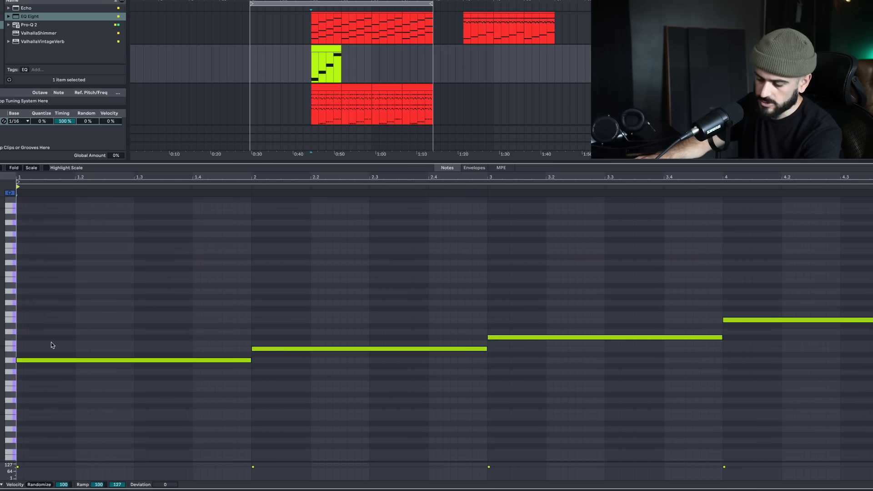
{"action": "key", "text": "super+v"}
{"action": "key", "text": "super+space"}
Move the pasted rhythm notes bar by bar onto the bass root notes, replacing the four sustained notes
{"action": "scroll", "coordinate": [136, 288], "scroll_direction": "up", "scroll_amount": 1}
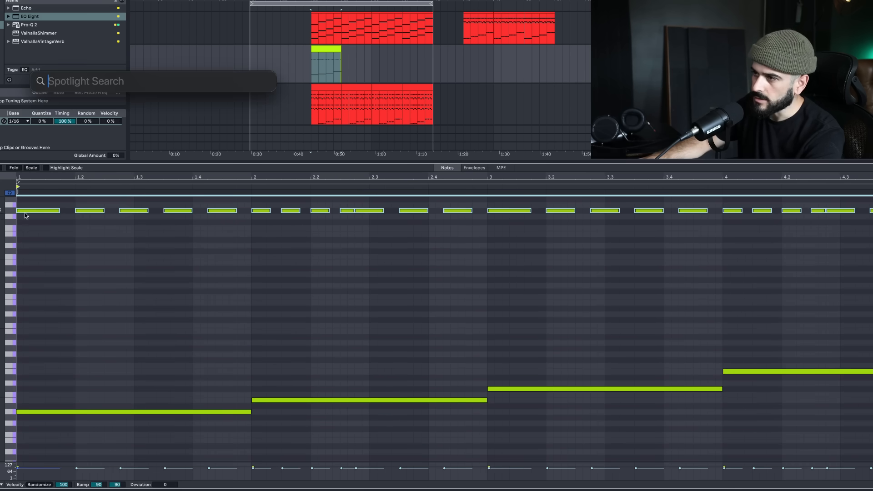
{"action": "left_click_drag", "start_coordinate": [32, 212], "coordinate": [33, 413]}
{"action": "left_click_drag", "start_coordinate": [258, 424], "coordinate": [473, 420]}
{"action": "left_click_drag", "start_coordinate": [261, 411], "coordinate": [268, 401]}
{"action": "left_click_drag", "start_coordinate": [521, 398], "coordinate": [718, 445]}
{"action": "left_click_drag", "start_coordinate": [494, 415], "coordinate": [495, 391]}
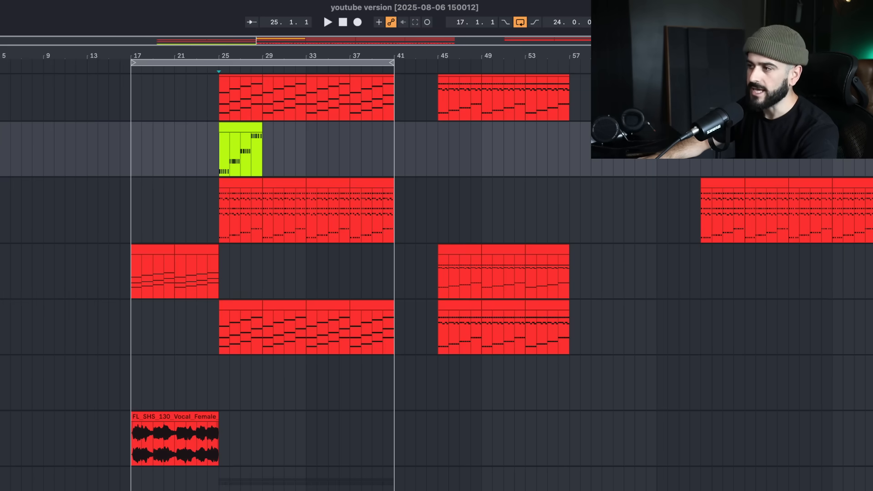
Open Serum on the bass track and play the bass line with oscillator A at octave -2
{"action": "key", "text": "alt+super+p"}
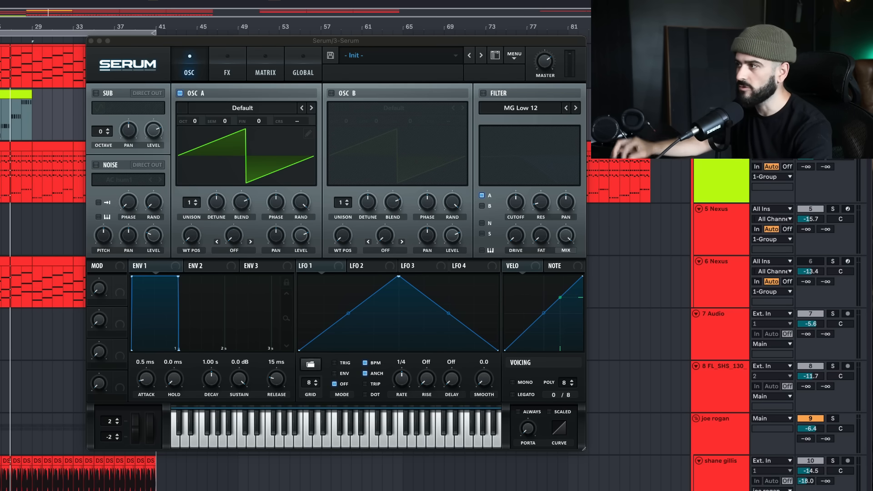
{"action": "key", "text": "space"}
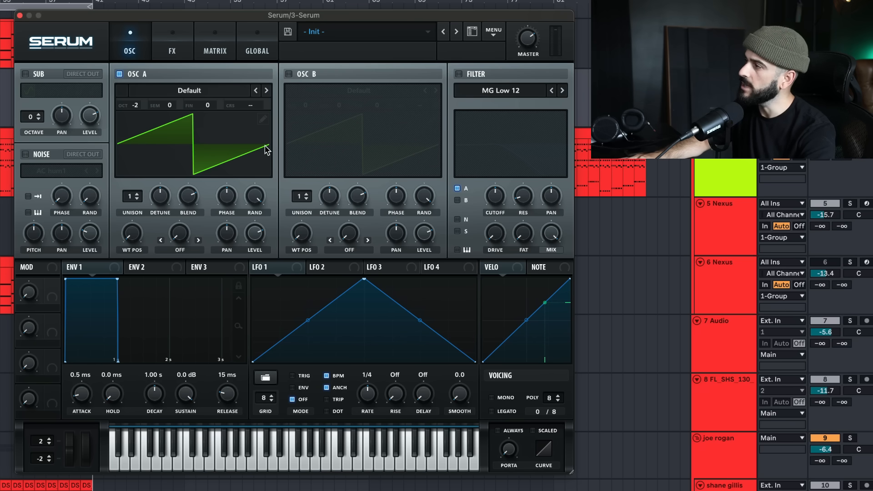
Enable Serum's filter, choose the MG Low 24 type and lower its cutoff
{"action": "left_click", "coordinate": [458, 73]}
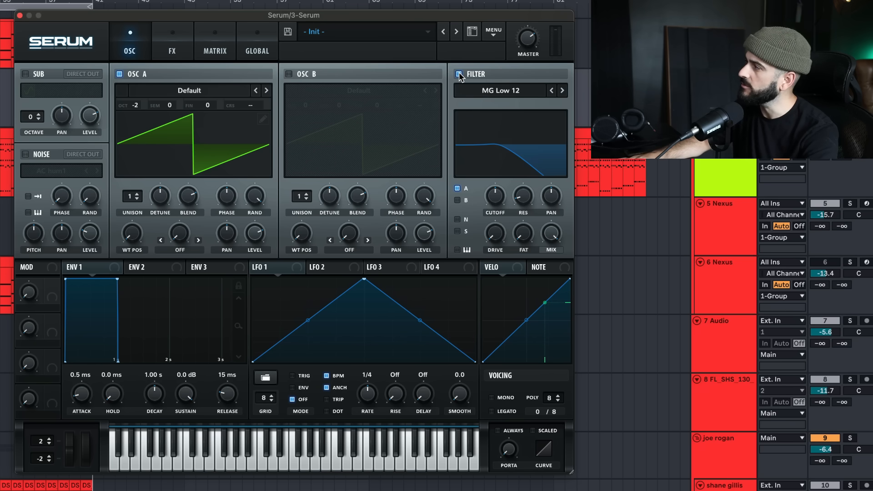
{"action": "left_click", "coordinate": [563, 90]}
{"action": "left_click", "coordinate": [562, 90]}
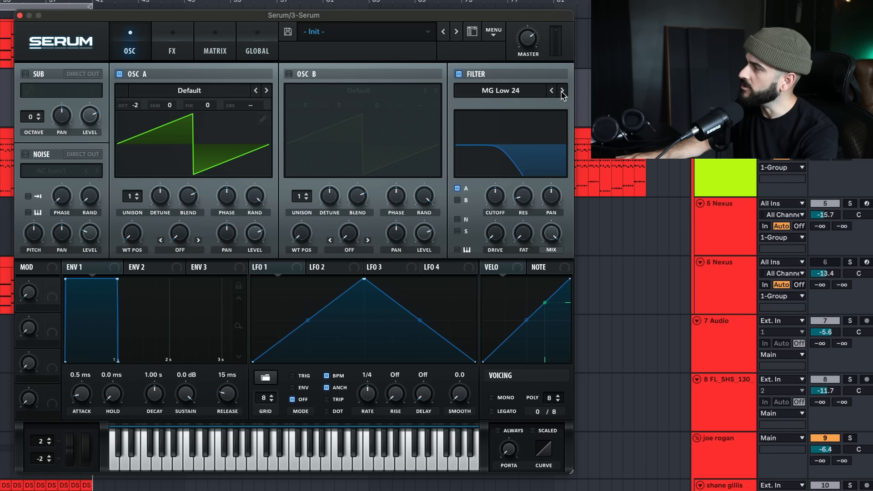
{"action": "left_click_drag", "start_coordinate": [500, 192], "coordinate": [493, 202]}
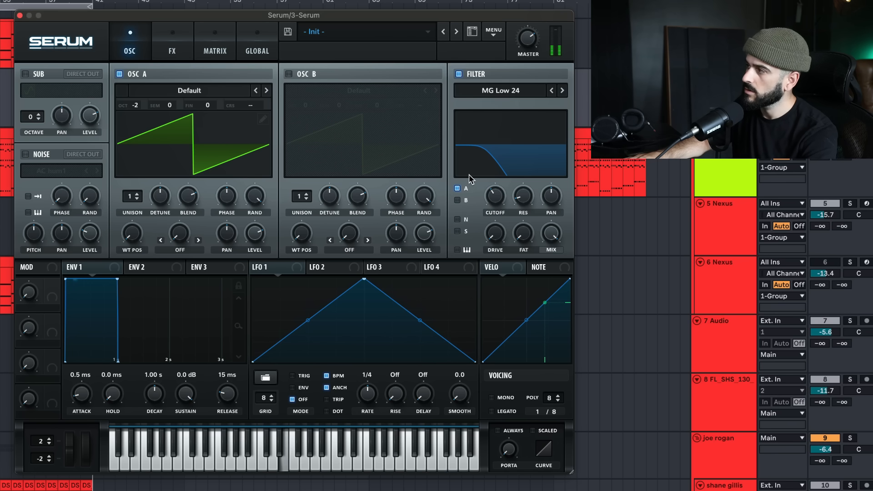
Load the Basic Shapes wavetable into oscillator A and move its wavetable position to the square wave
{"action": "left_click", "coordinate": [219, 89]}
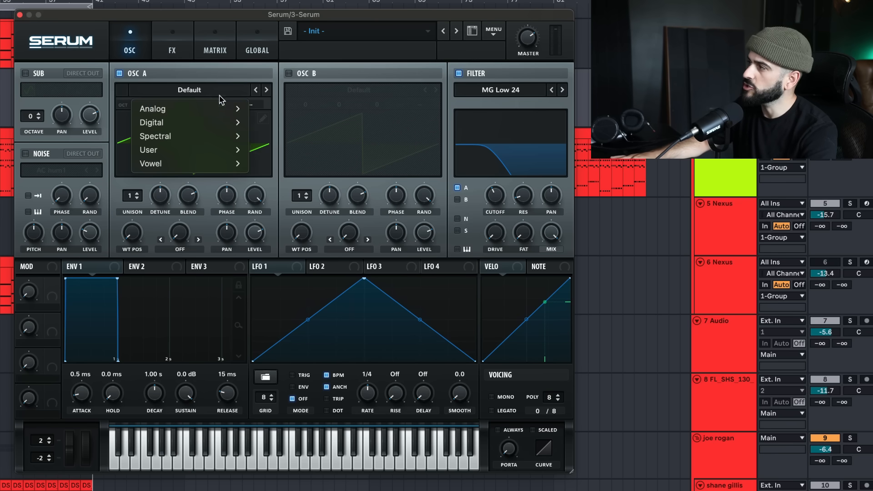
{"action": "mouse_move", "coordinate": [190, 109]}
{"action": "left_click", "coordinate": [277, 177]}
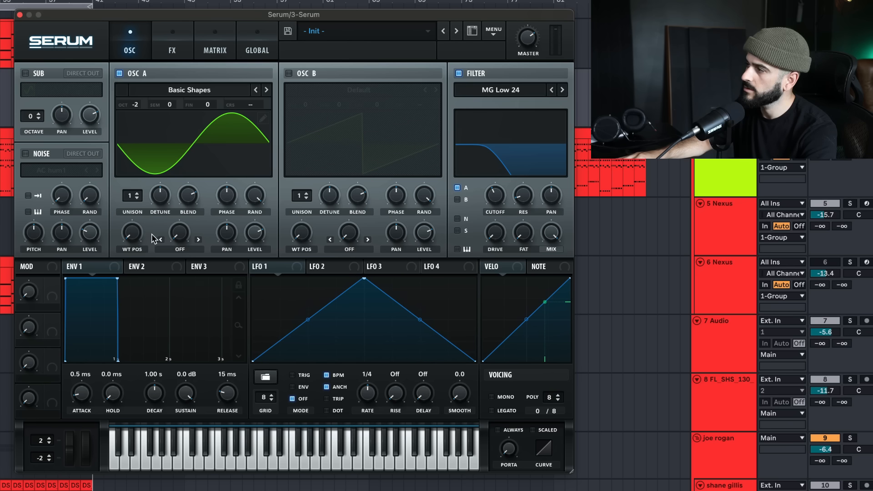
{"action": "left_click_drag", "start_coordinate": [135, 239], "coordinate": [136, 215]}
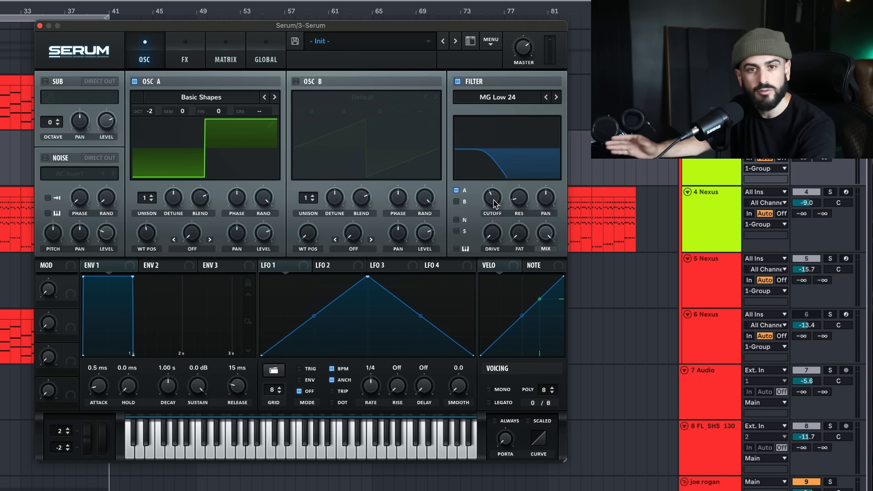
Raise Serum's filter cutoff to about 432 Hz and add Tube distortion with the drive at 92%
{"action": "left_click_drag", "start_coordinate": [493, 200], "coordinate": [496, 192]}
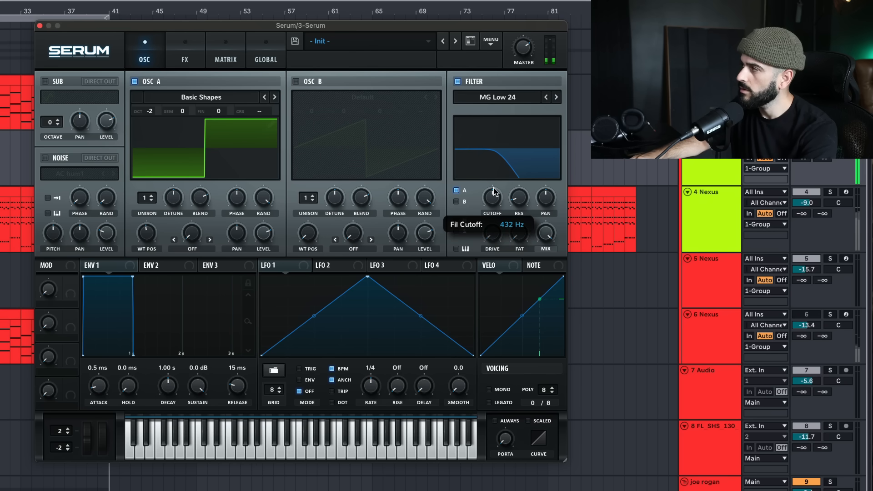
{"action": "left_click", "coordinate": [185, 54]}
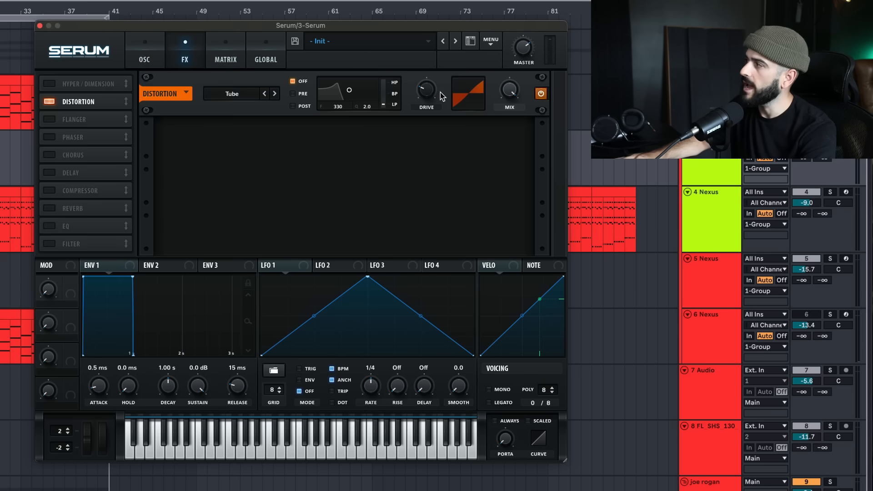
{"action": "left_click_drag", "start_coordinate": [429, 95], "coordinate": [433, 69]}
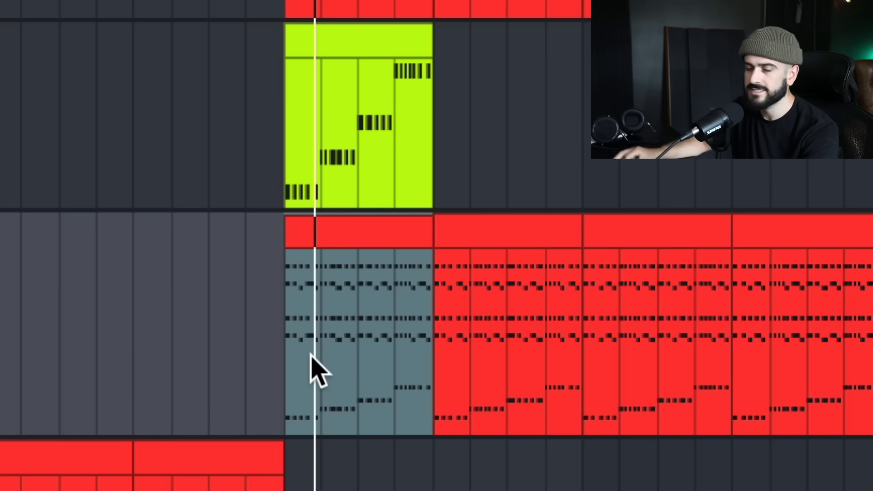
{"action": "key", "text": "space"}
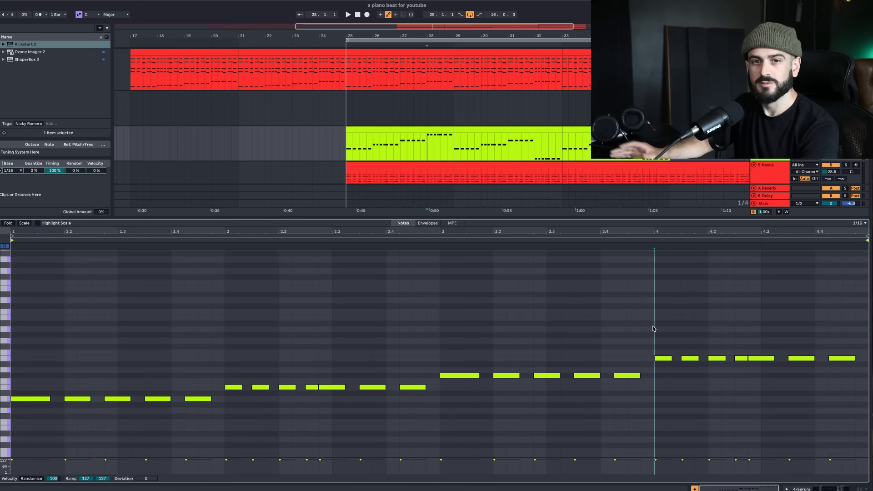
Select the bass notes of the clip's fourth bar and play the arrangement from bar 28
{"action": "left_click_drag", "start_coordinate": [658, 328], "coordinate": [869, 376]}
{"action": "left_click", "coordinate": [427, 140]}
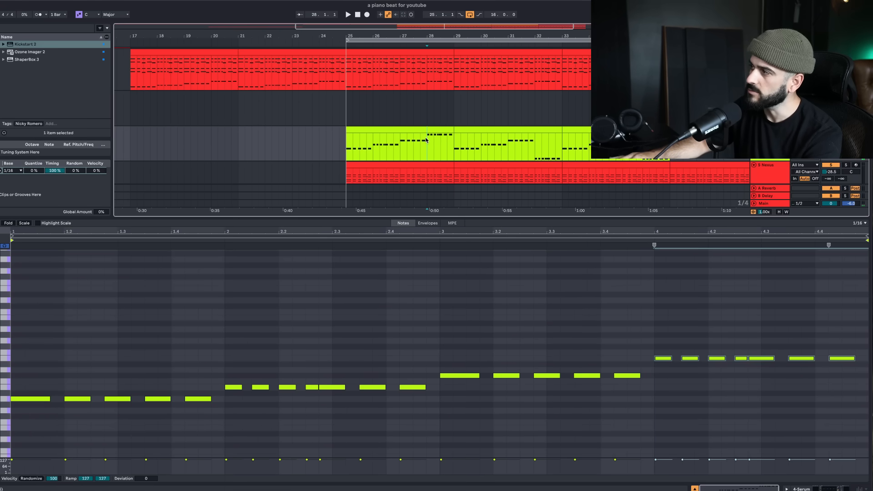
{"action": "key", "text": "space"}
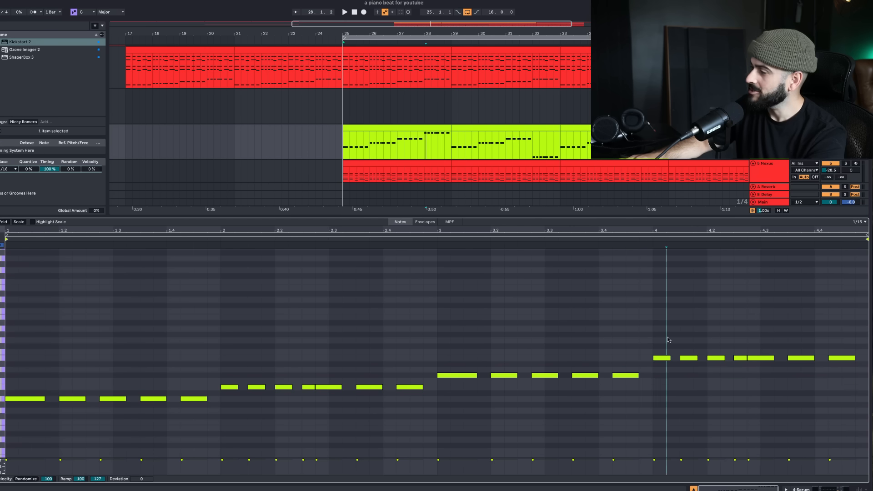
Move the bass notes in the clip's fourth bar down one octave
{"action": "left_click_drag", "start_coordinate": [663, 298], "coordinate": [863, 359]}
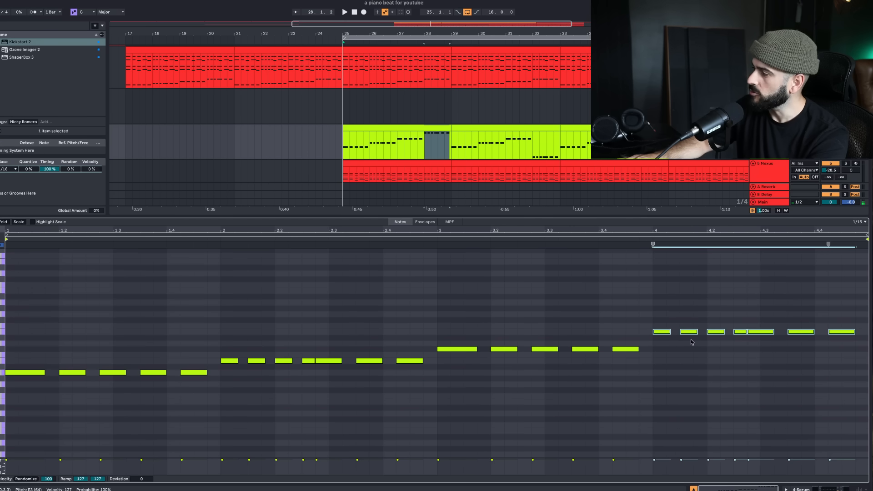
{"action": "left_click_drag", "start_coordinate": [663, 334], "coordinate": [663, 403]}
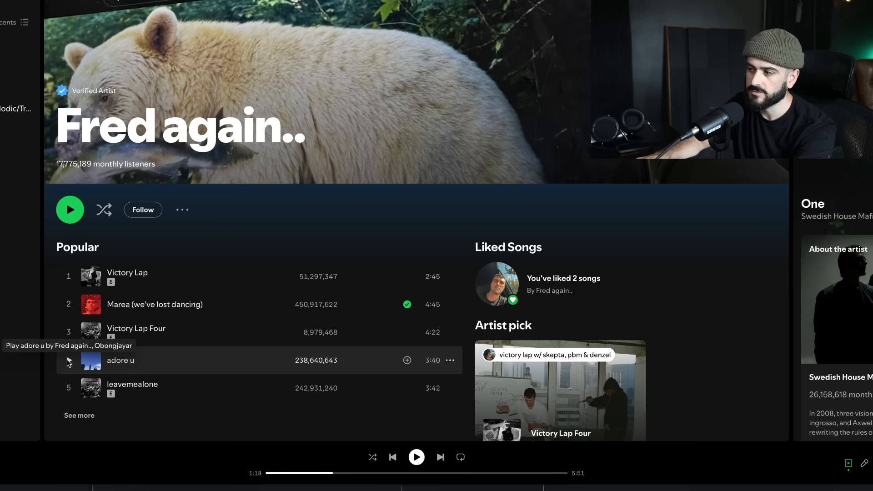
Switch to Spotify and listen to the reference tracks "adore u" by Fred again.. and "One" by Swedish House Mafia
{"action": "left_click", "coordinate": [69, 361]}
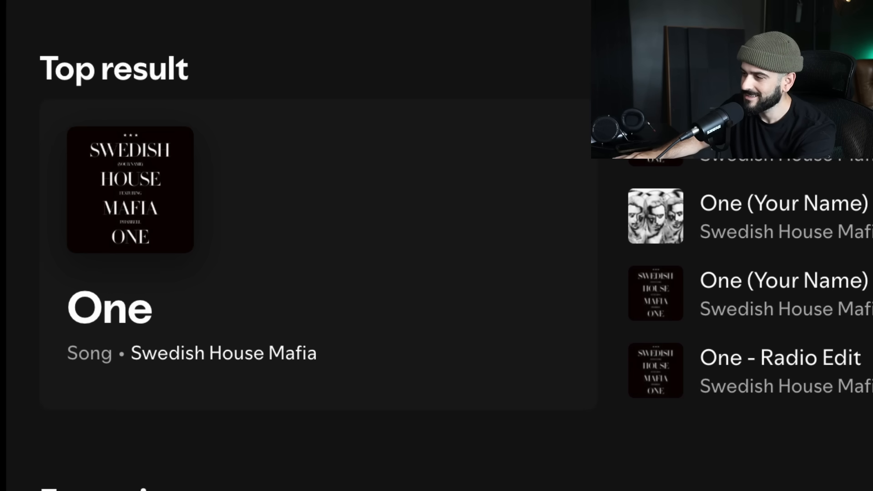
{"action": "key", "text": "space"}
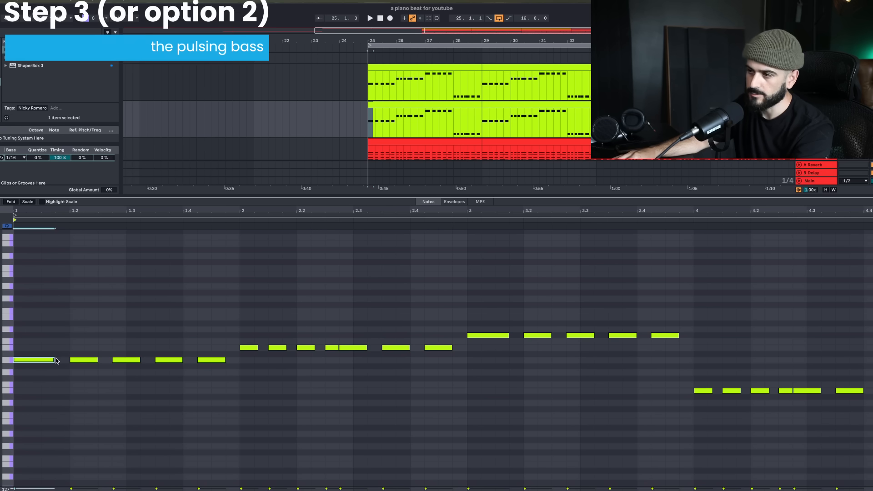
Rewrite the duplicated bass clip's four bars as eight back-to-back eighth notes per bar on each root, and play it
{"action": "left_click_drag", "start_coordinate": [31, 363], "coordinate": [233, 362], "text": "alt"}
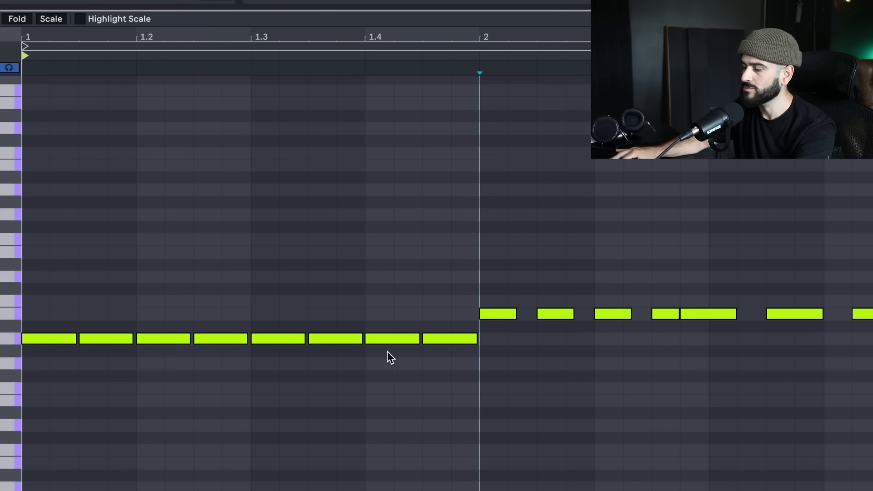
{"action": "left_click_drag", "start_coordinate": [23, 324], "coordinate": [689, 359]}
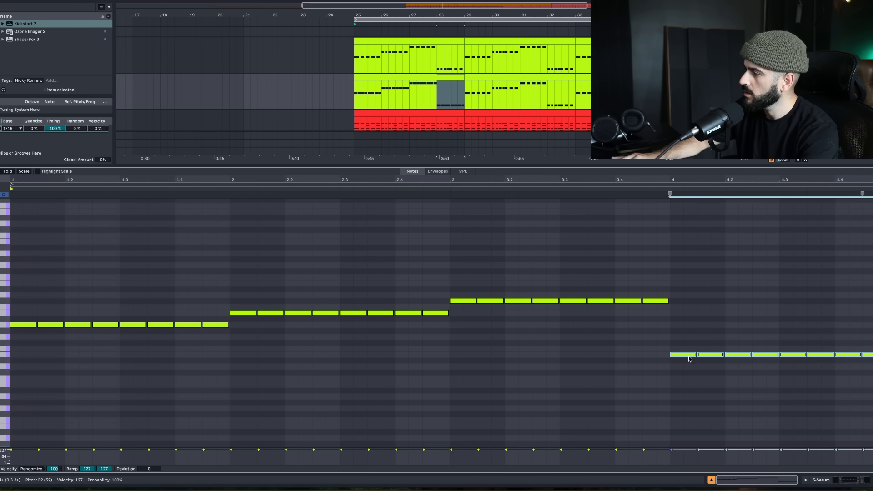
{"action": "key", "text": "space"}
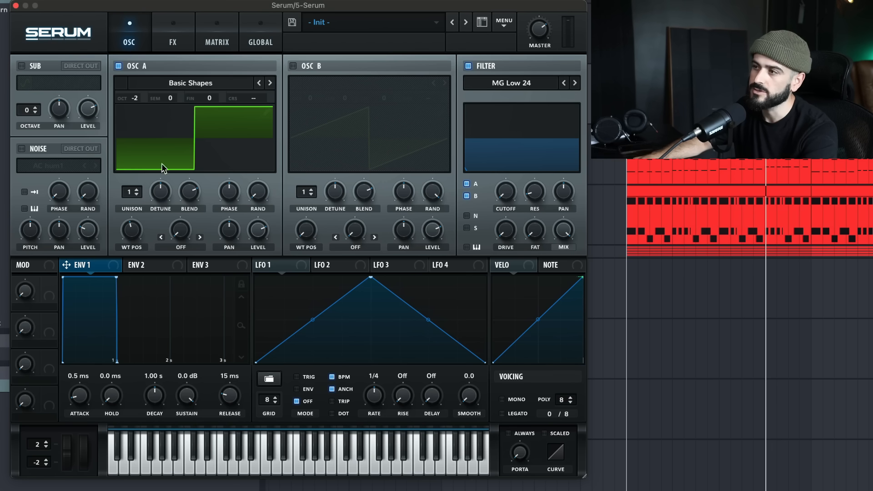
Modulate Serum's filter cutoff with Envelope 2 at 0% sustain, and play back the bass
{"action": "left_click", "coordinate": [169, 265]}
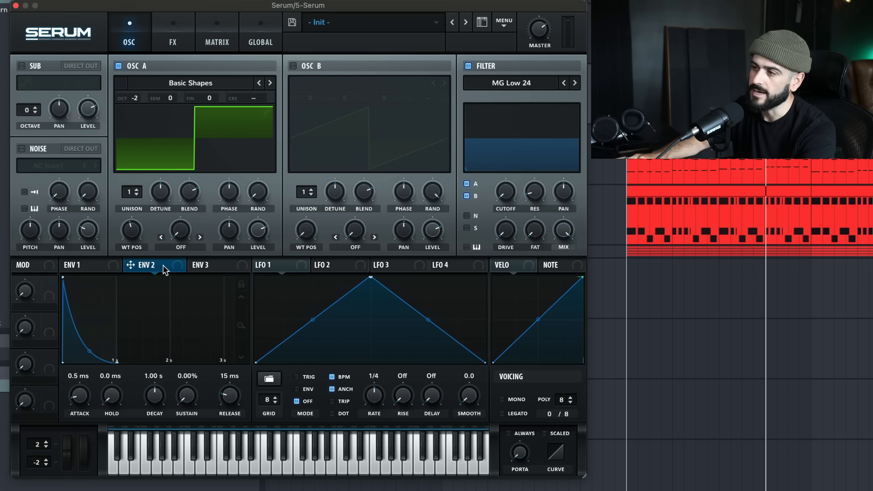
{"action": "left_click_drag", "start_coordinate": [194, 266], "coordinate": [514, 202]}
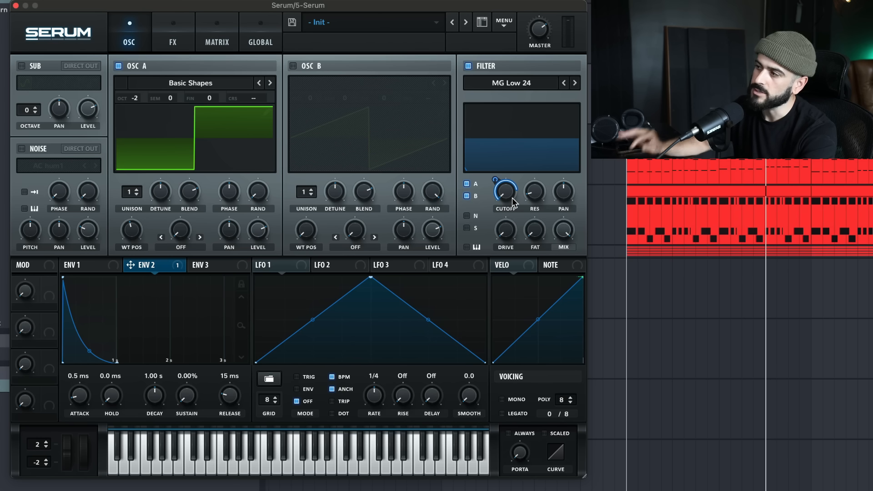
{"action": "left_click_drag", "start_coordinate": [186, 399], "coordinate": [190, 431]}
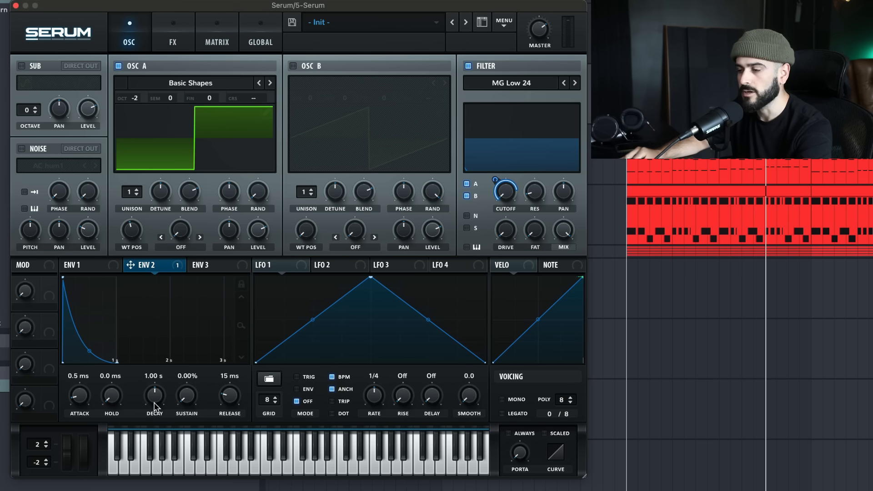
{"action": "key", "text": "space"}
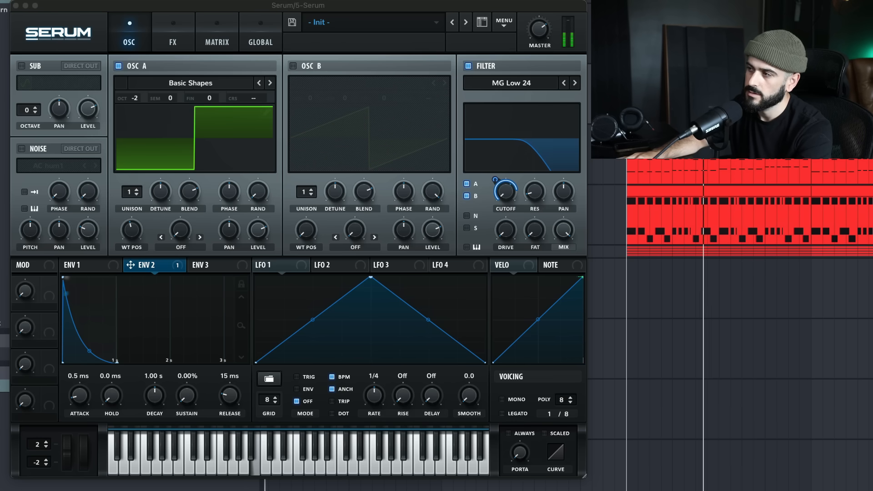
{"action": "key", "text": "space"}
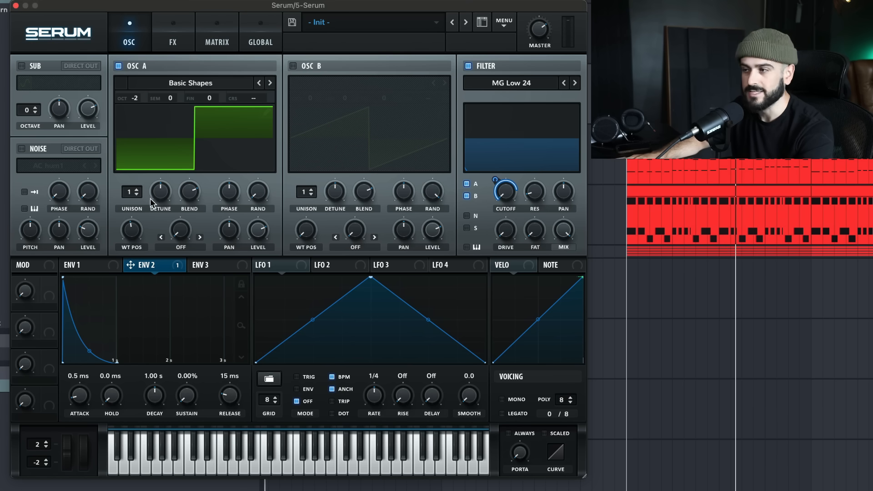
Move oscillator A's wavetable position to the saw wave while auditioning the bass
{"action": "key", "text": "space"}
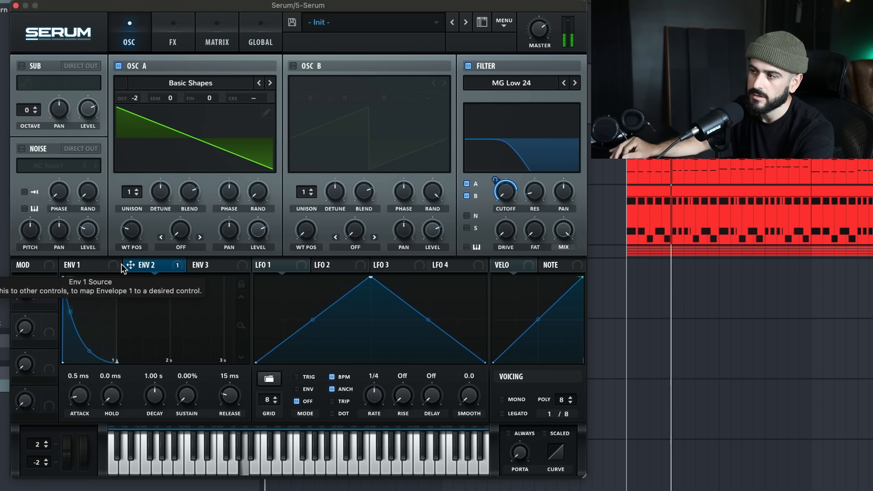
{"action": "key", "text": "space"}
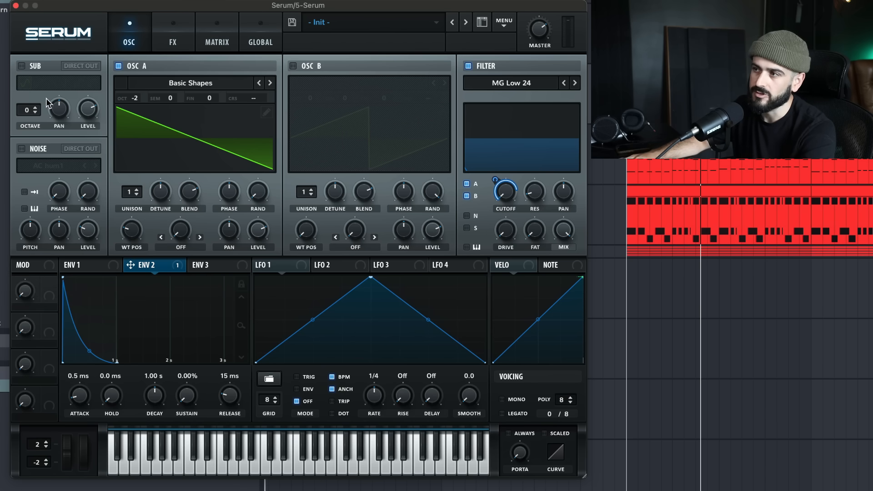
Enable Serum's sine sub oscillator, set its octave to -2, and audition the bass
{"action": "left_click", "coordinate": [21, 65]}
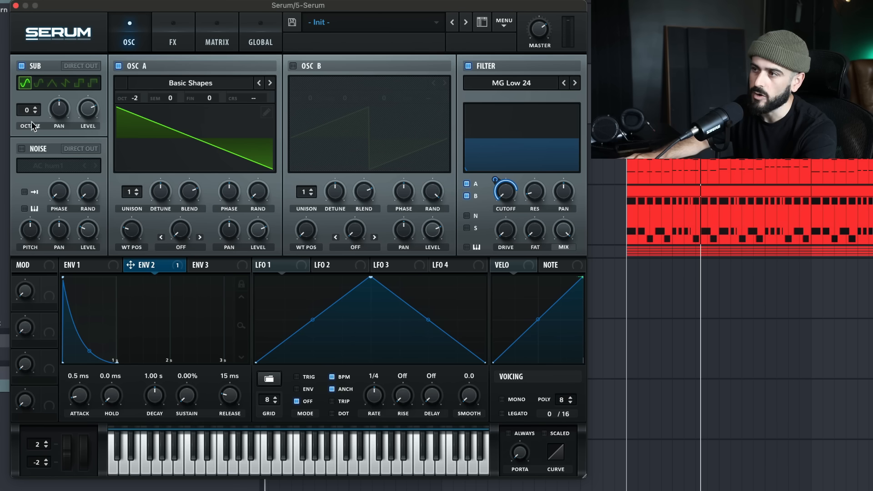
{"action": "mouse_move", "coordinate": [28, 108]}
{"action": "left_mouse_down"}
{"action": "mouse_move", "coordinate": [28, 127]}
{"action": "mouse_move", "coordinate": [26, 117]}
{"action": "left_mouse_up"}
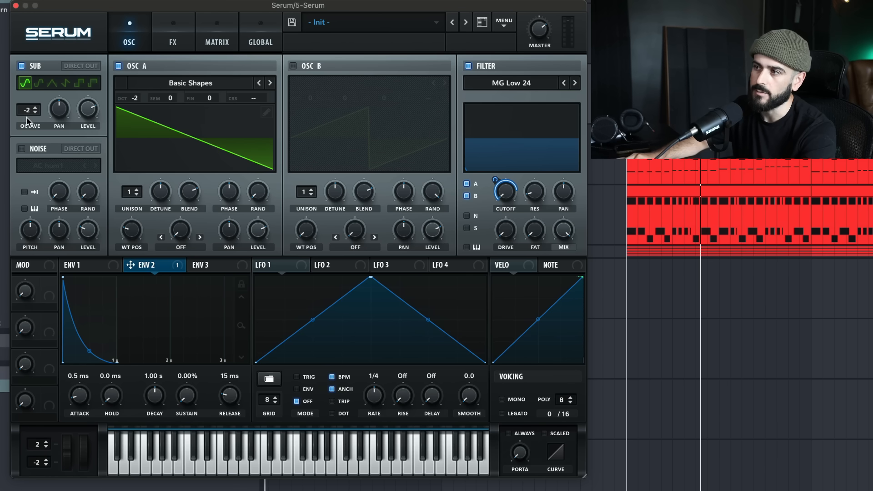
{"action": "key", "text": "space"}
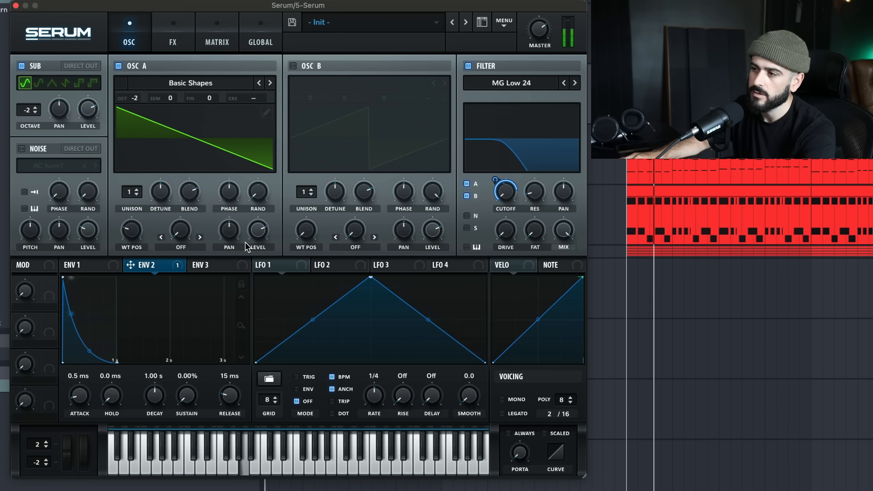
{"action": "key", "text": "space"}
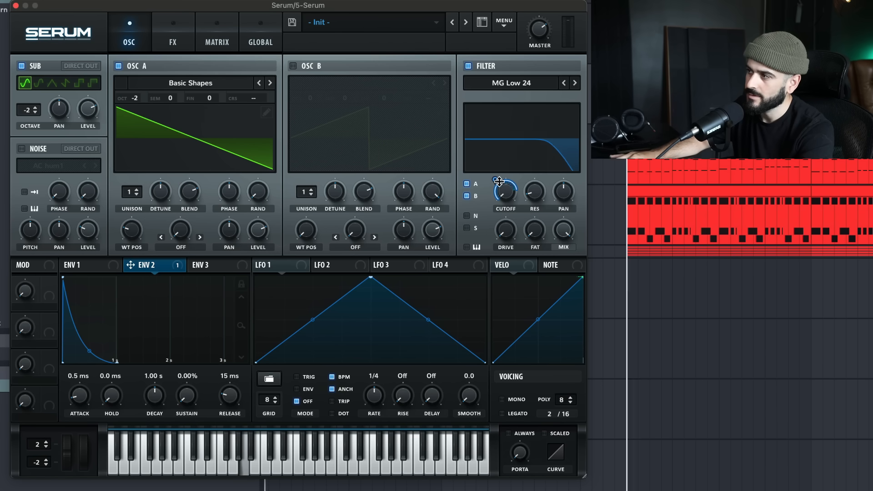
{"action": "key", "text": "space"}
{"action": "mouse_move", "coordinate": [496, 187]}
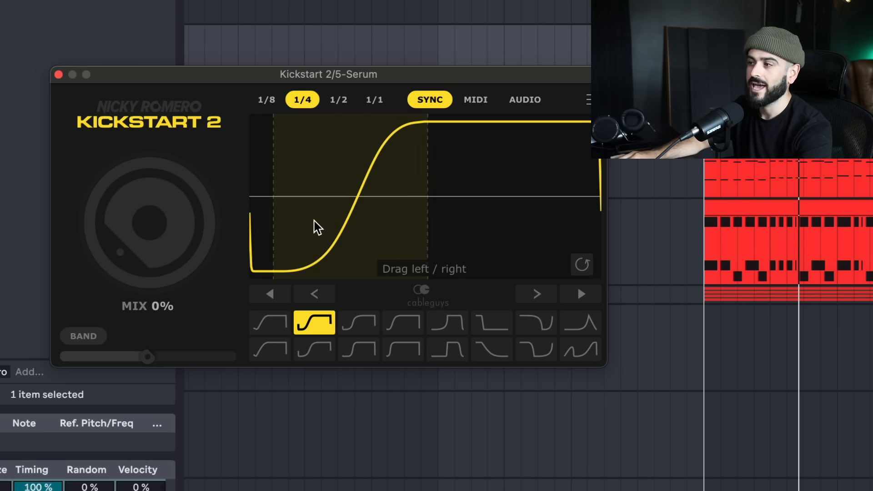
Set Kickstart 2's sidechain mix on the pulsing bass to 88%, close the plugin, and play the arrangement
{"action": "left_click_drag", "start_coordinate": [313, 220], "coordinate": [320, 219]}
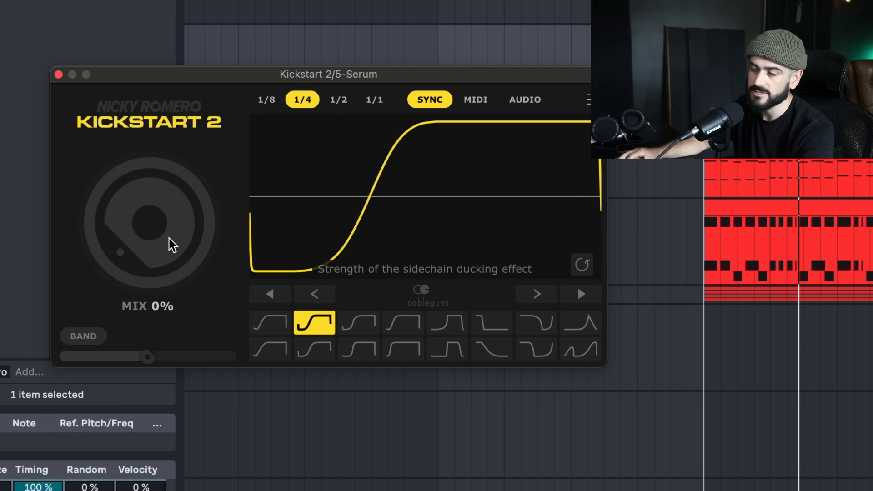
{"action": "left_click_drag", "start_coordinate": [142, 263], "coordinate": [142, 208]}
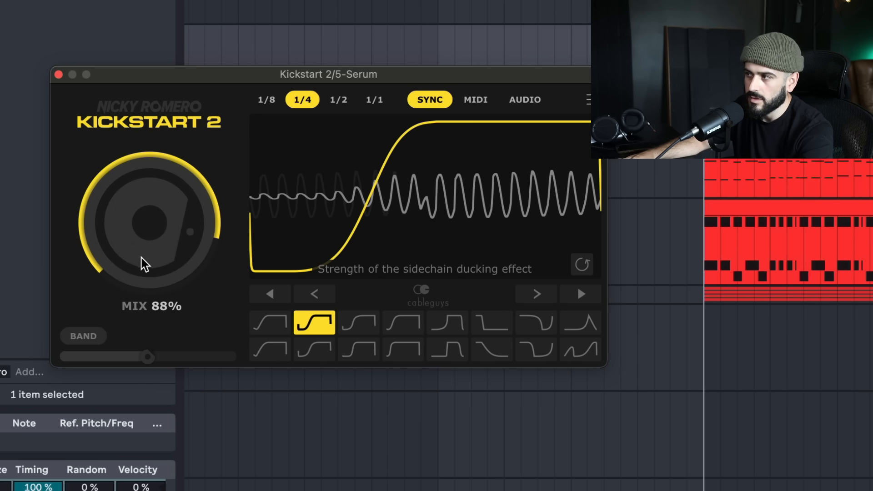
{"action": "key", "text": "space"}
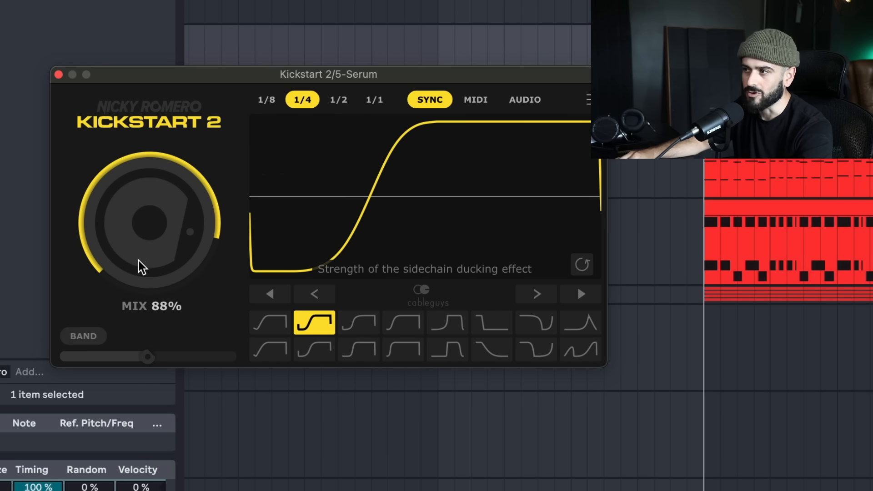
{"action": "left_click", "coordinate": [59, 74]}
{"action": "key", "text": "space"}
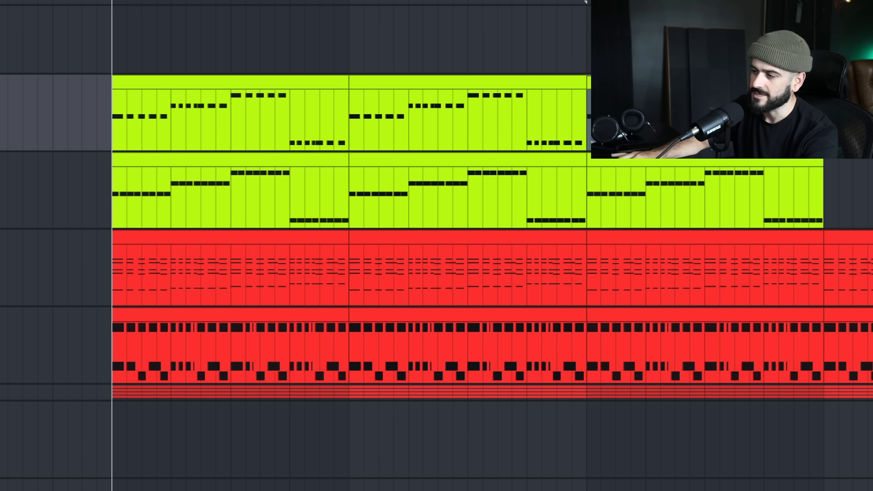
{"action": "key", "text": "space"}
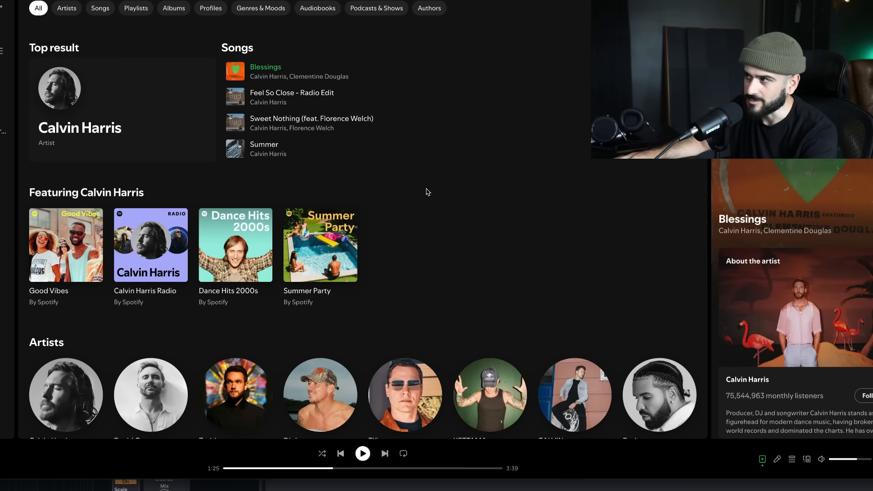
Switch to Spotify and listen to Calvin Harris's "Blessings" and, from Anyma's artist page, "Hypnotized" as references
{"action": "left_click", "coordinate": [362, 453]}
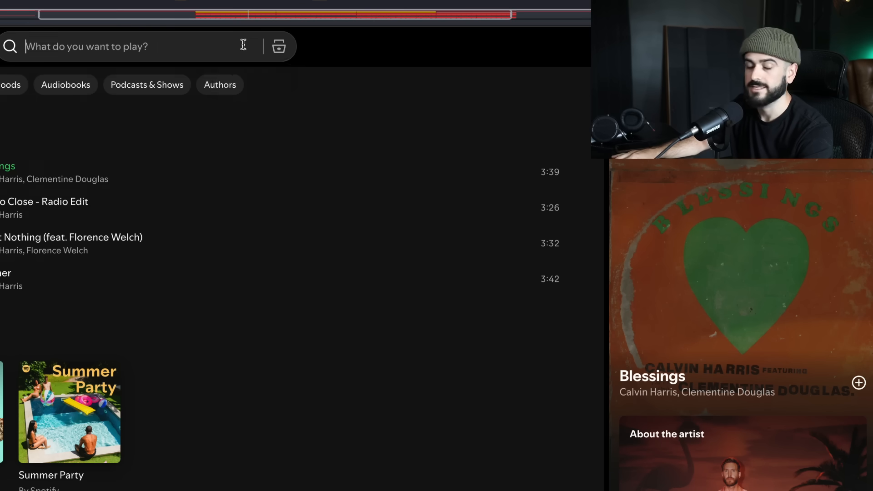
{"action": "left_click", "coordinate": [243, 44]}
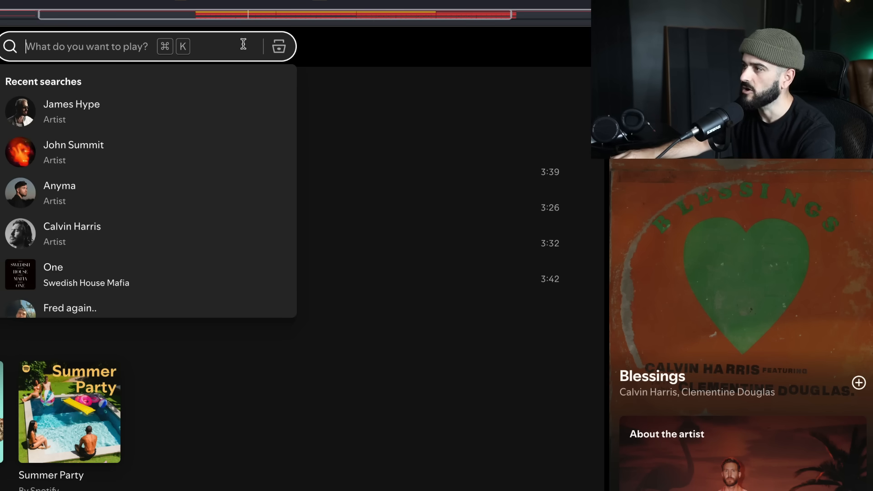
{"action": "left_click", "coordinate": [59, 191]}
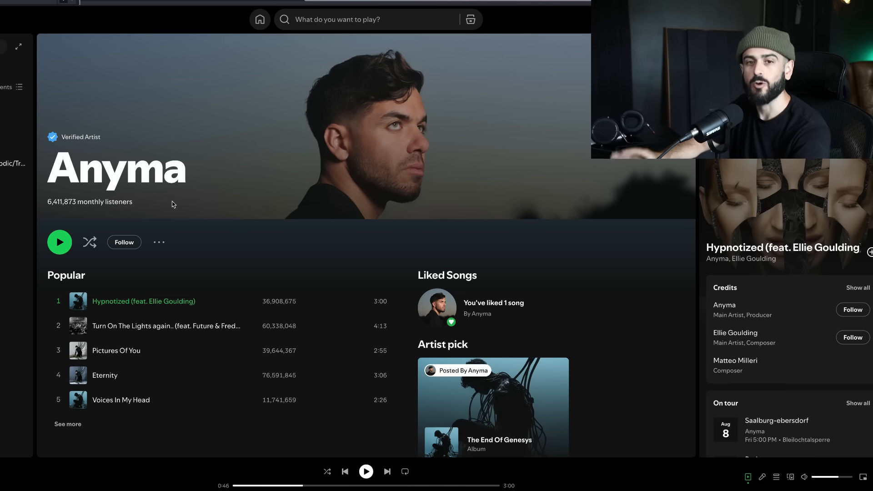
{"action": "left_click", "coordinate": [367, 474]}
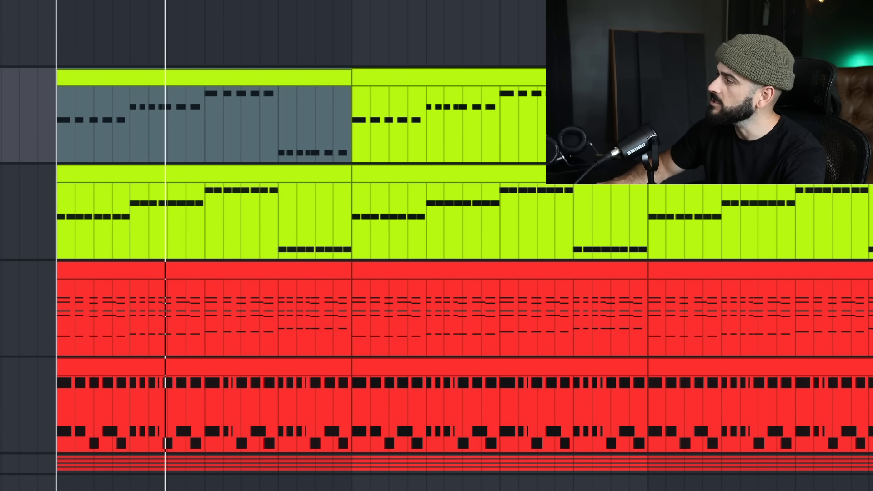
Duplicate the rhythmic bass track and delete the repeated notes in the copy's first clip, leaving one root note per bar
{"action": "scroll", "coordinate": [358, 131], "scroll_direction": "up", "scroll_amount": 1}
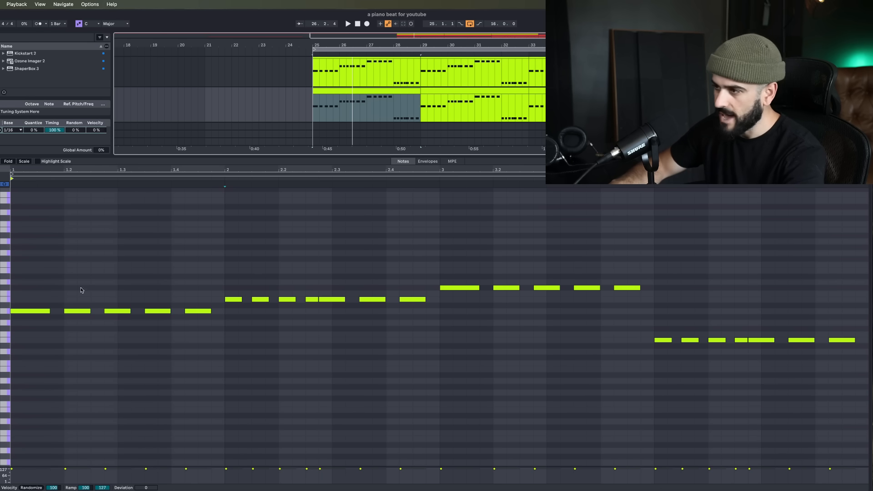
{"action": "left_click_drag", "start_coordinate": [59, 283], "coordinate": [195, 339]}
{"action": "key", "text": "Delete"}
{"action": "left_click_drag", "start_coordinate": [251, 268], "coordinate": [404, 348]}
{"action": "key", "text": "Delete"}
{"action": "left_click_drag", "start_coordinate": [508, 274], "coordinate": [847, 389]}
{"action": "key", "text": "Delete"}
{"action": "key", "text": "Delete"}
Lengthen the remaining root notes so that each one sustains for its full bar
{"action": "left_click_drag", "start_coordinate": [34, 244], "coordinate": [666, 390]}
{"action": "left_click_drag", "start_coordinate": [49, 310], "coordinate": [224, 310]}
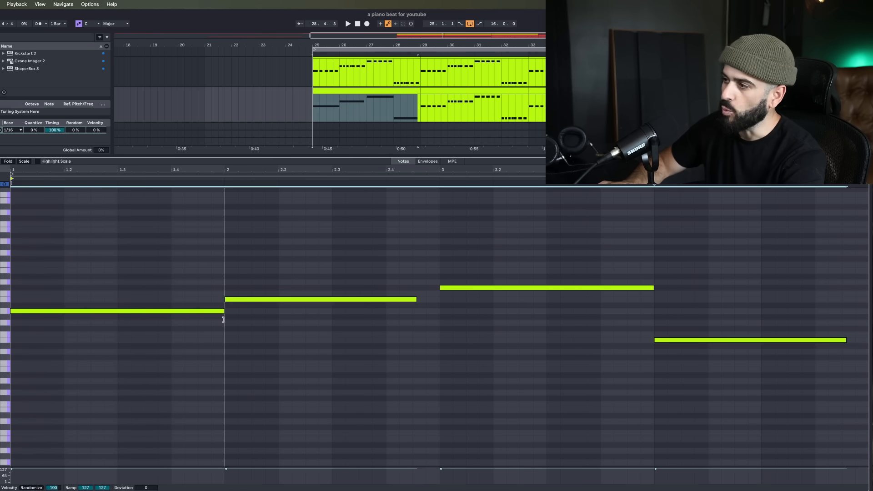
{"action": "left_click_drag", "start_coordinate": [417, 299], "coordinate": [439, 298]}
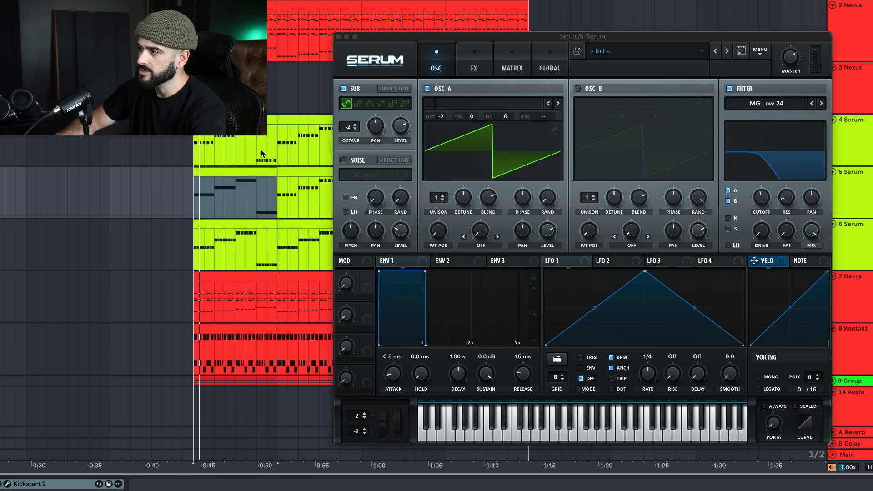
Play the sustained bass, set Kickstart 2's sidechain mix on its track to 85%, and close the plugin
{"action": "key", "text": "space"}
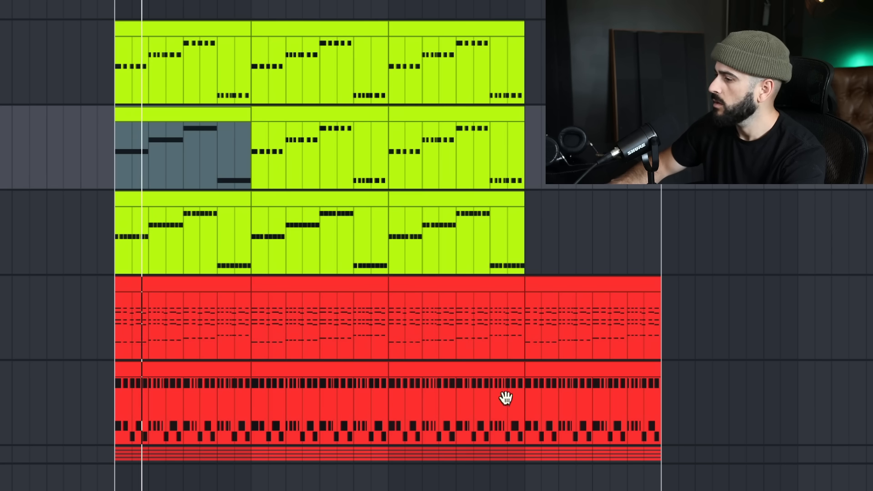
{"action": "key", "text": "super+alt+p"}
{"action": "left_click_drag", "start_coordinate": [107, 143], "coordinate": [104, 142]}
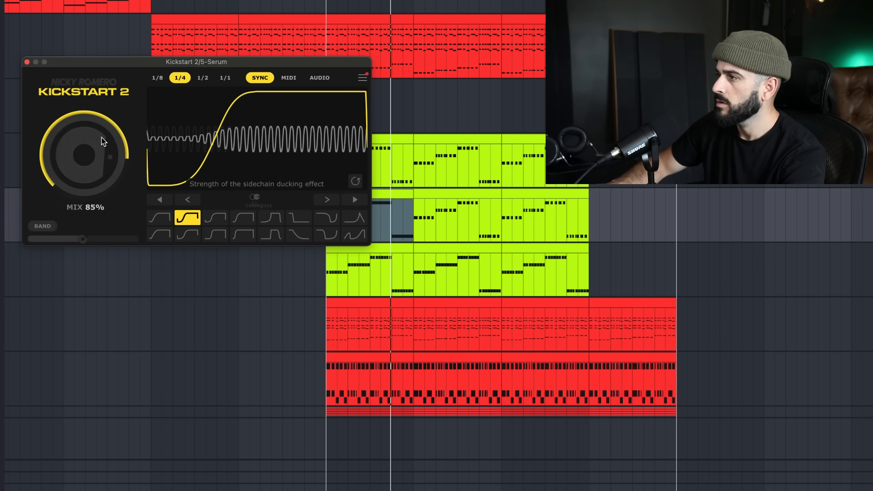
{"action": "left_click", "coordinate": [27, 62]}
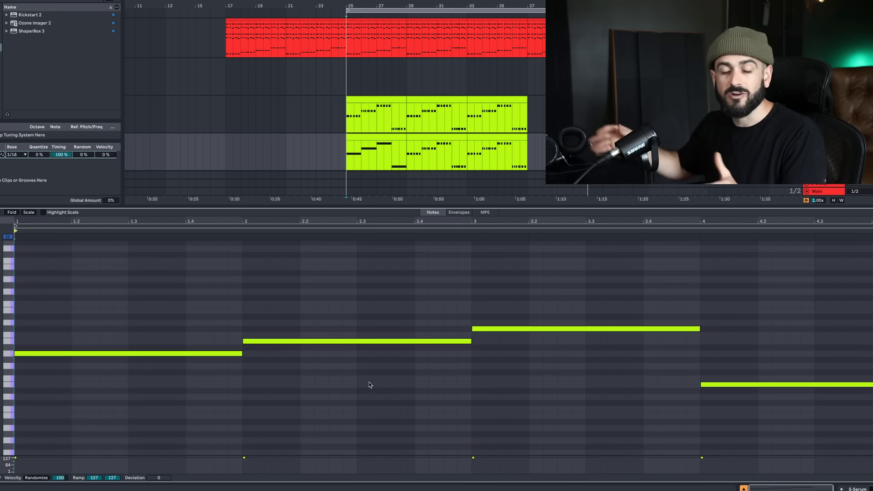
Add a higher bass note at the fourth beat of the sustained clip's second bar
{"action": "scroll", "coordinate": [369, 384], "scroll_direction": "up", "scroll_amount": 2}
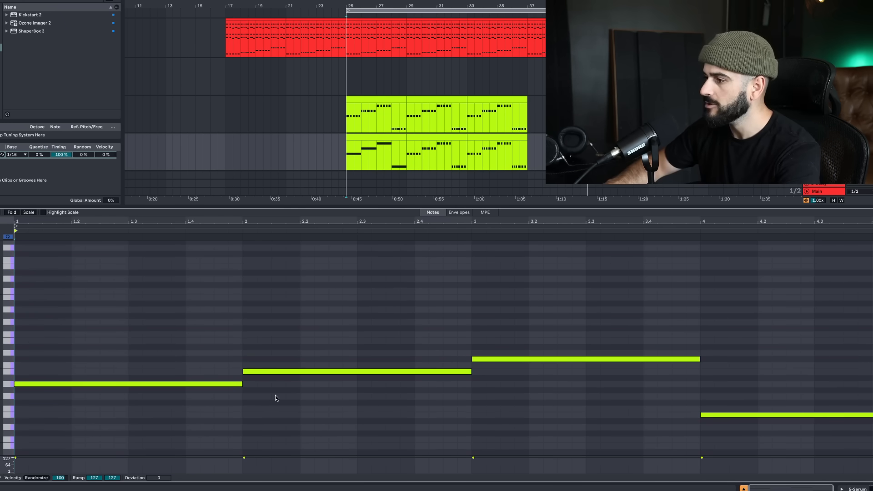
{"action": "left_click", "coordinate": [458, 372]}
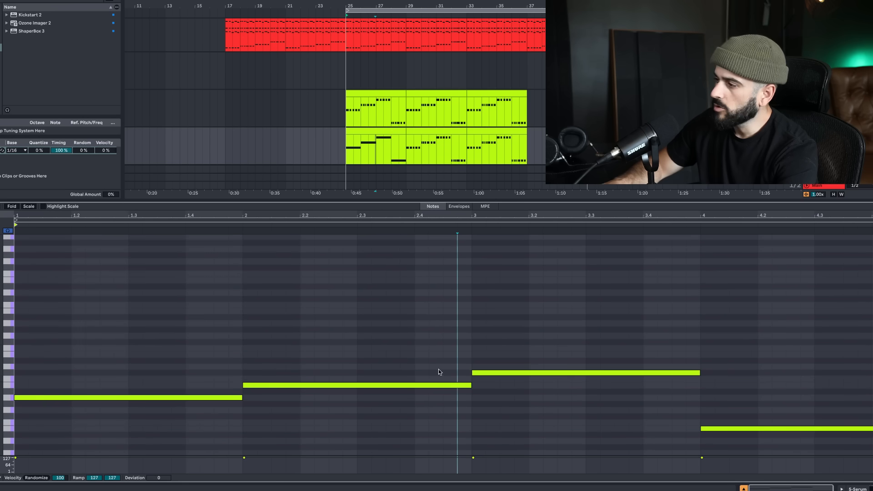
{"action": "double_click", "coordinate": [419, 349]}
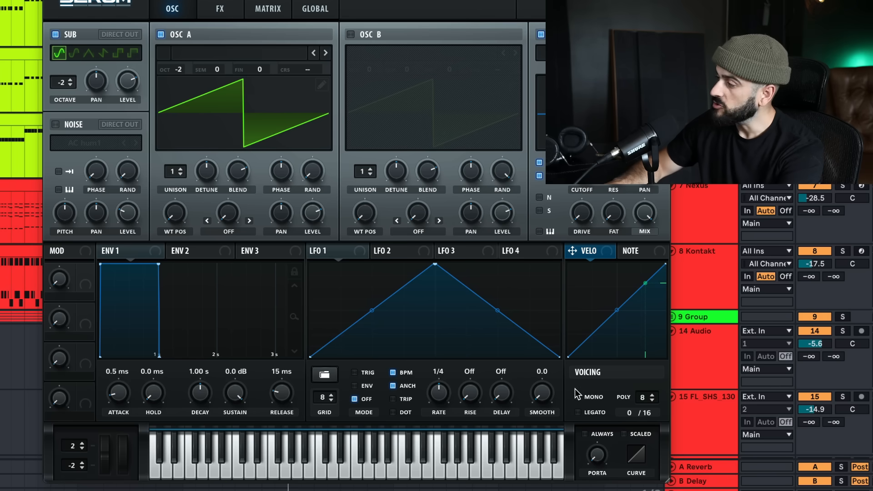
Switch Serum to mono voicing and play the sustained bass from the start of the loop
{"action": "left_click", "coordinate": [578, 396]}
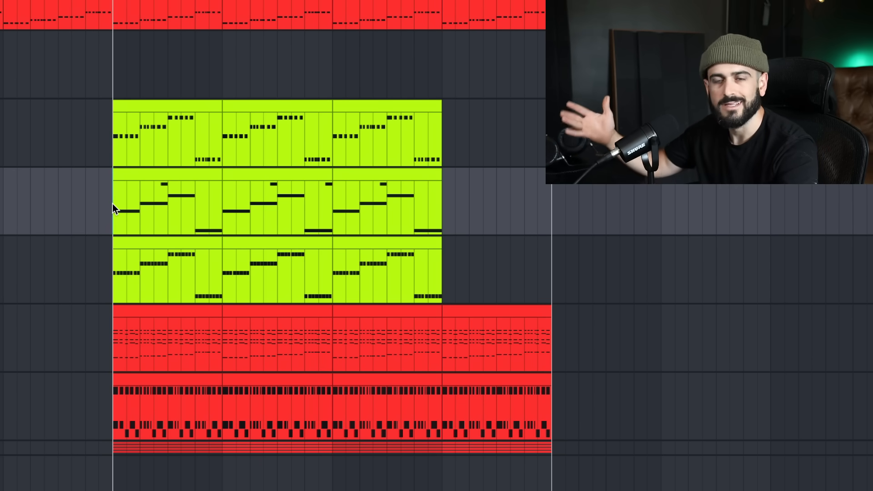
{"action": "key", "text": "space"}
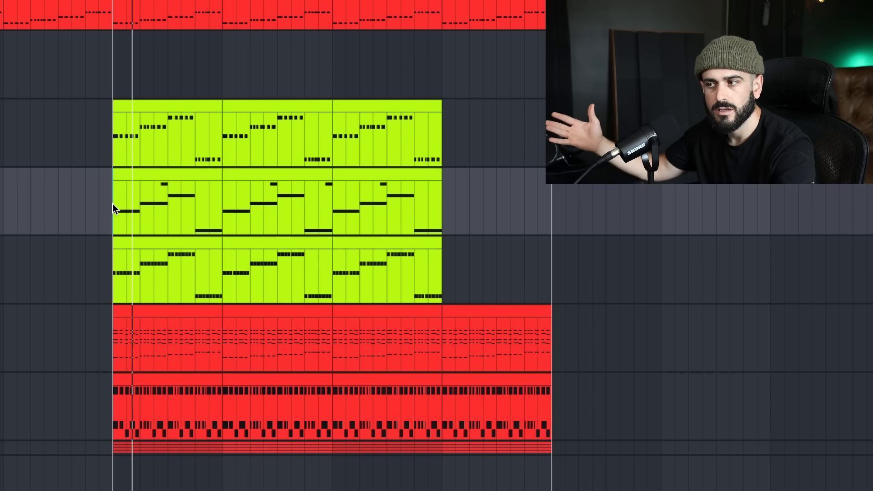
{"action": "key", "text": "space"}
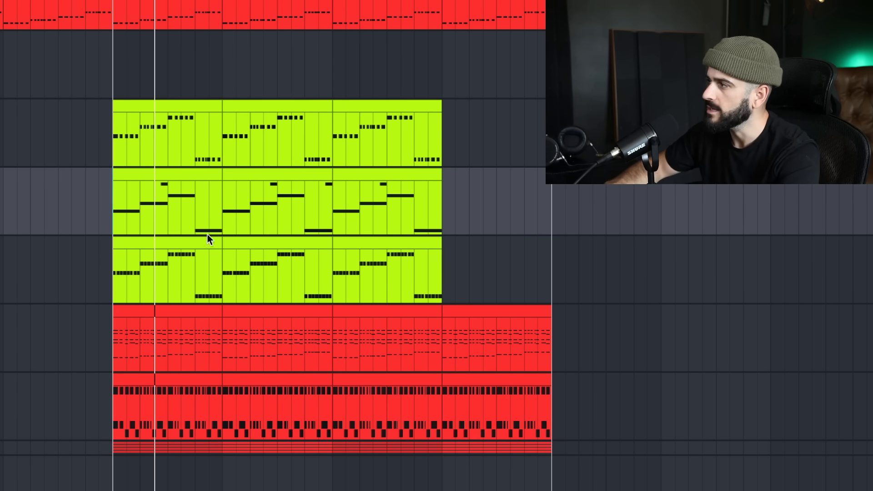
Duplicate the sustained bass track and raise oscillator A's unison to 7 voices in the copy's Serum
{"action": "right_click", "coordinate": [870, 186]}
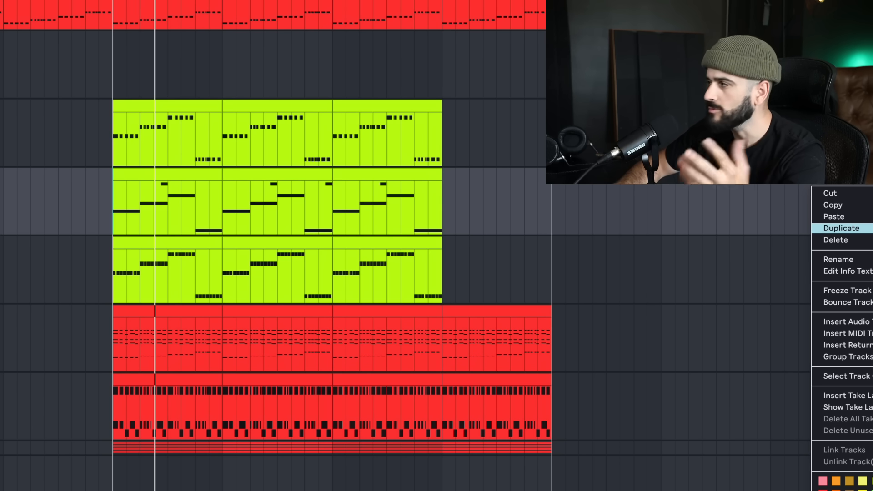
{"action": "left_click", "coordinate": [841, 229]}
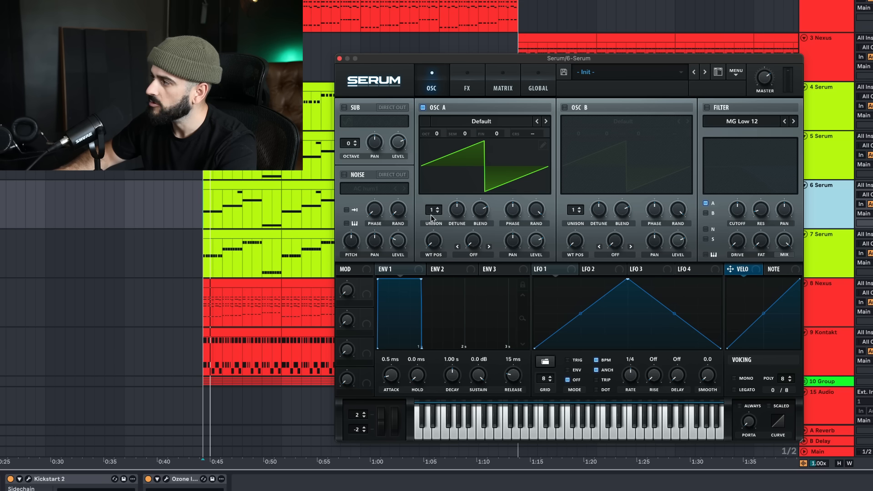
{"action": "left_click_drag", "start_coordinate": [433, 210], "coordinate": [433, 158]}
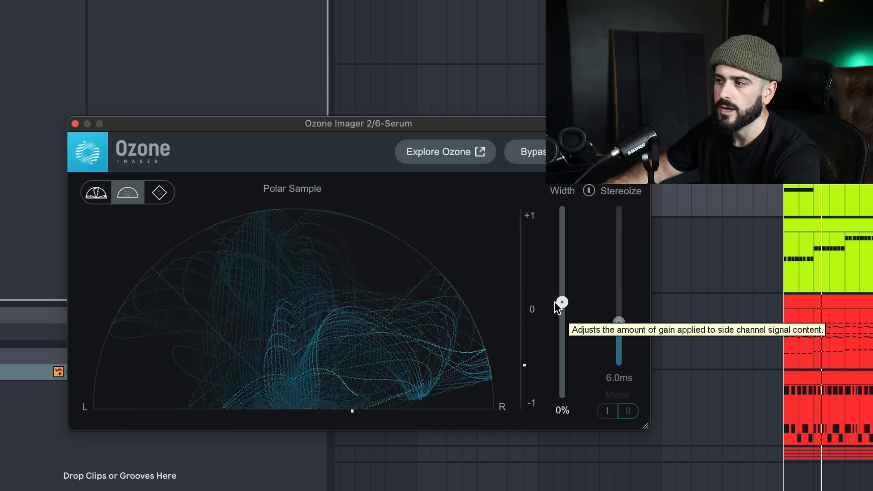
Narrow the stereo width of the duplicated bass to -44% in Ozone Imager 2 and play it
{"action": "left_click_drag", "start_coordinate": [554, 301], "coordinate": [562, 347]}
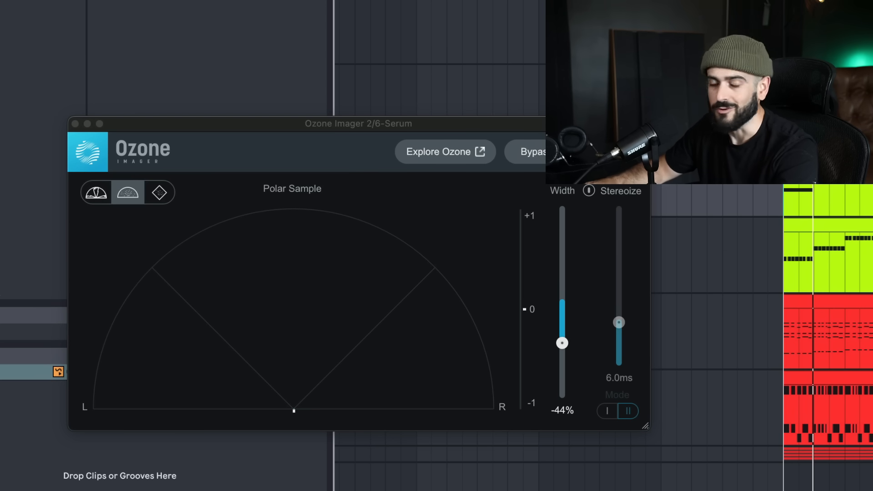
{"action": "key", "text": "space"}
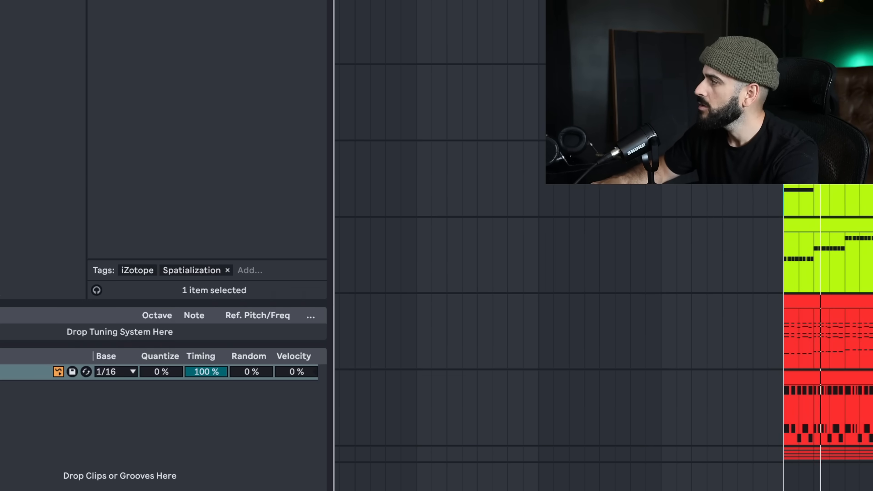
Assign Env 2 to the filter cutoff in the duplicated bass's Serum and lower the cutoff to its minimum
{"action": "left_click", "coordinate": [718, 201]}
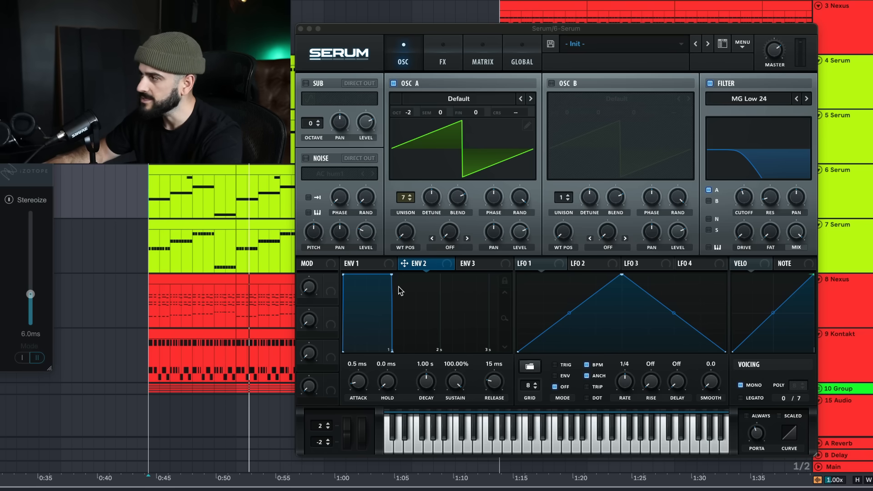
{"action": "left_click", "coordinate": [444, 264]}
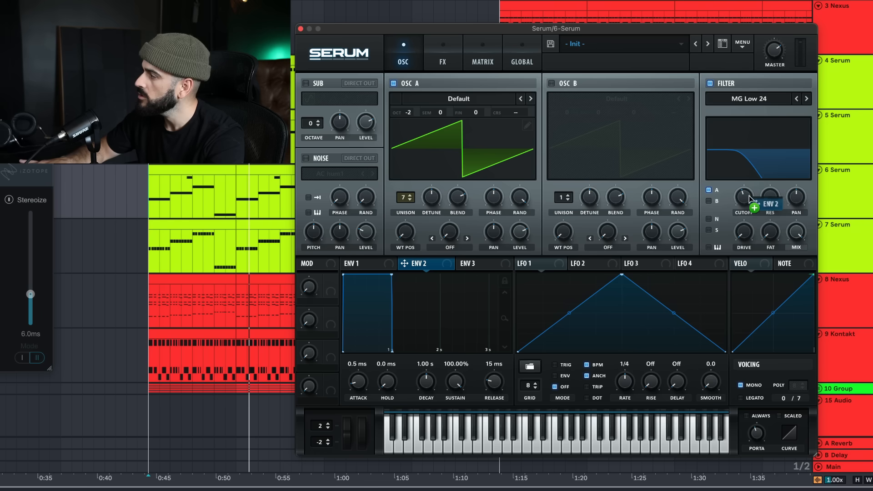
{"action": "left_click_drag", "start_coordinate": [749, 199], "coordinate": [742, 247]}
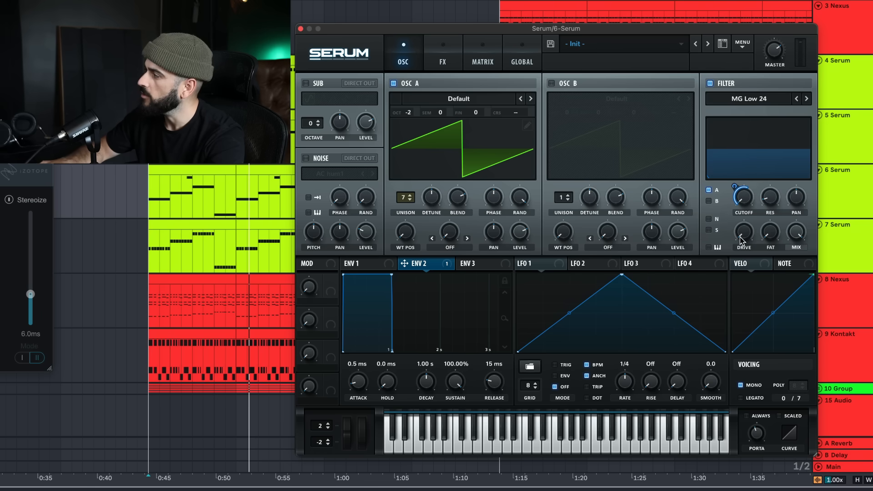
{"action": "left_click_drag", "start_coordinate": [735, 182], "coordinate": [737, 182]}
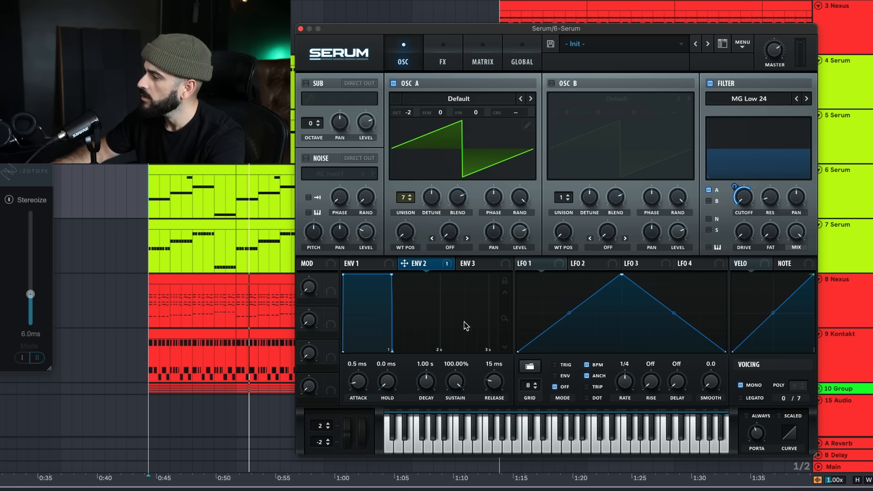
Set Env 2's sustain to 0% and adjust its decay while the duplicated bass plays
{"action": "left_click_drag", "start_coordinate": [453, 431], "coordinate": [454, 459]}
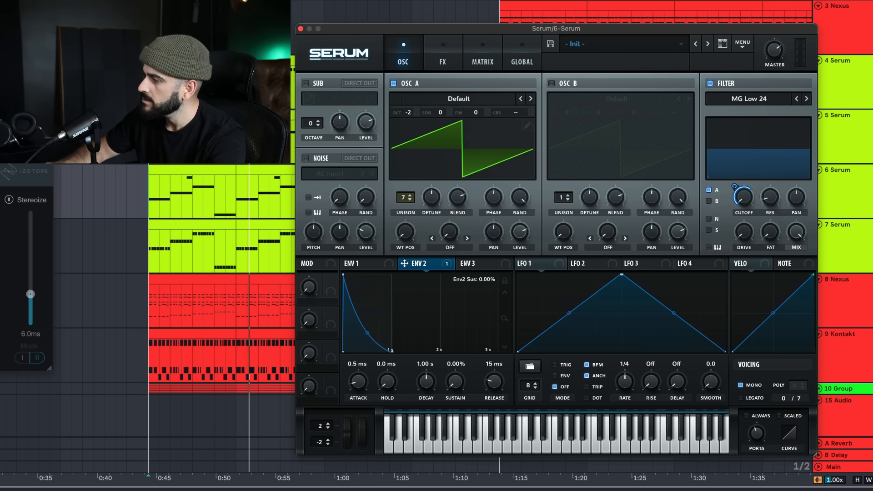
{"action": "key", "text": "space"}
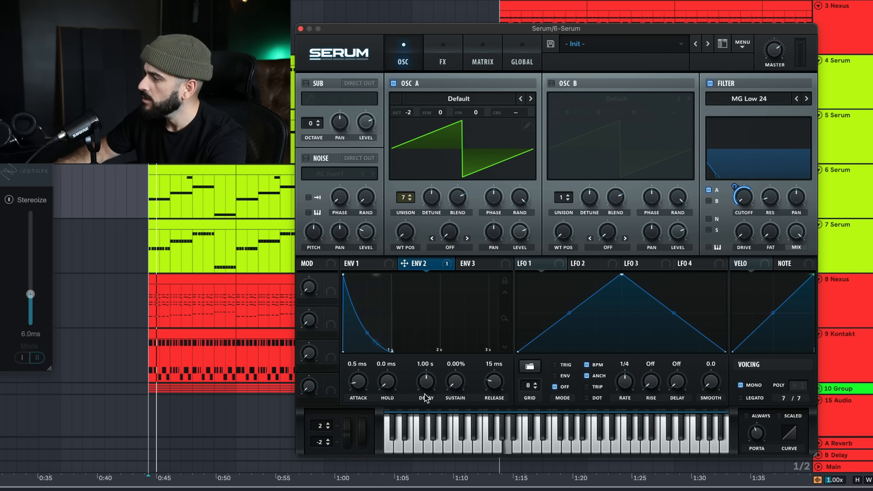
{"action": "left_click_drag", "start_coordinate": [428, 391], "coordinate": [460, 294]}
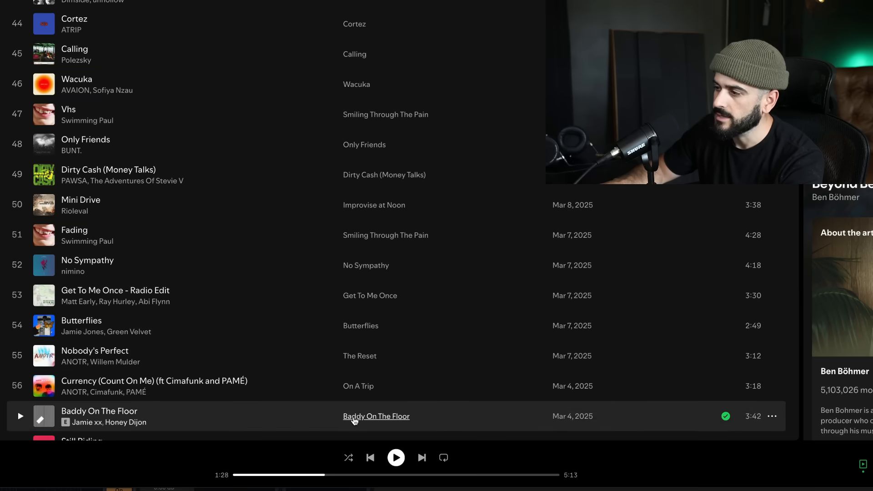
Browse Ben Böhmer's artist page in Spotify for reference bass lines
{"action": "scroll", "coordinate": [156, 313], "scroll_direction": "down", "scroll_amount": 3}
{"action": "scroll", "coordinate": [156, 314], "scroll_direction": "down", "scroll_amount": 3}
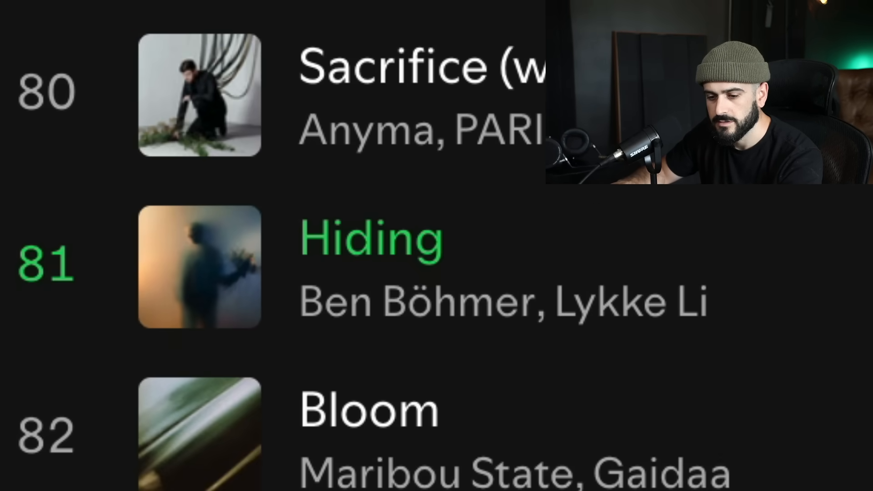
Switch to Ableton Live, play the loop and audition the rhythmic and sustained bass tracks in turn
{"action": "key", "text": "space"}
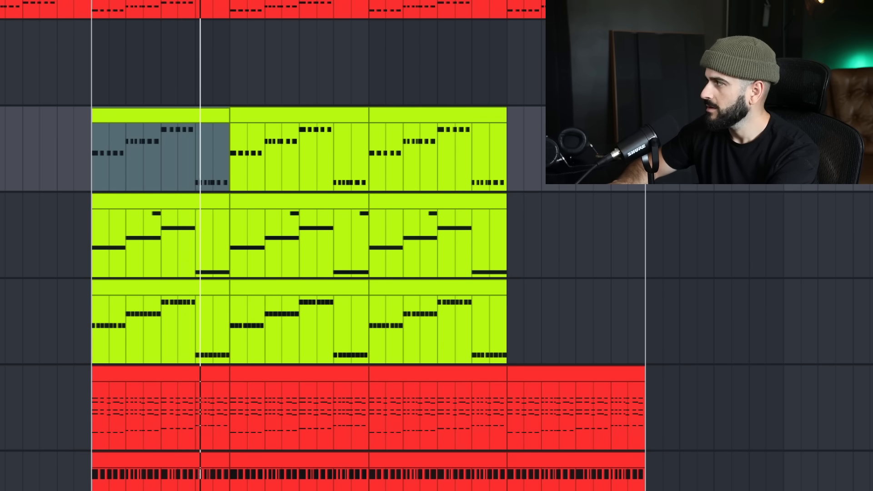
{"action": "key", "text": "Down"}
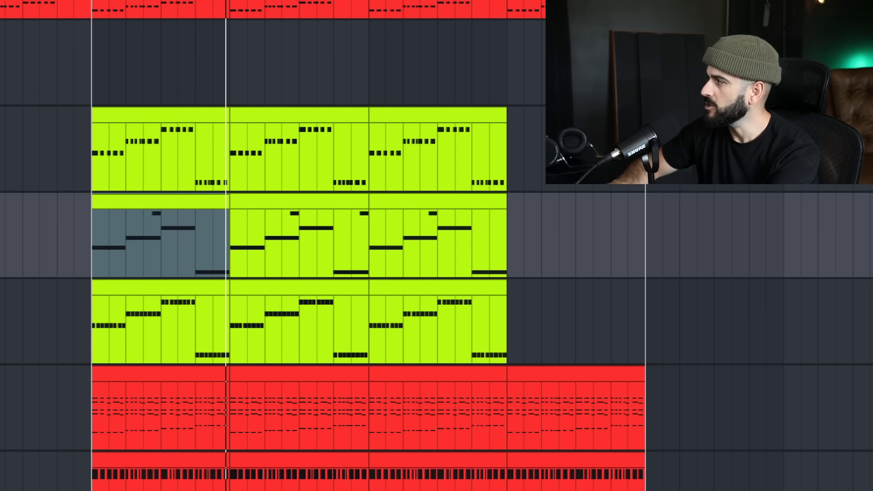
{"action": "key", "text": "Down"}
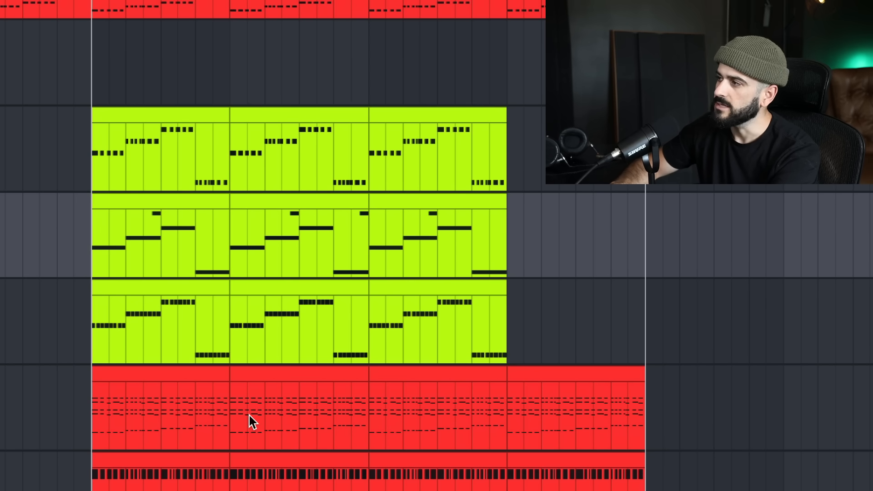
{"action": "key", "text": "space"}
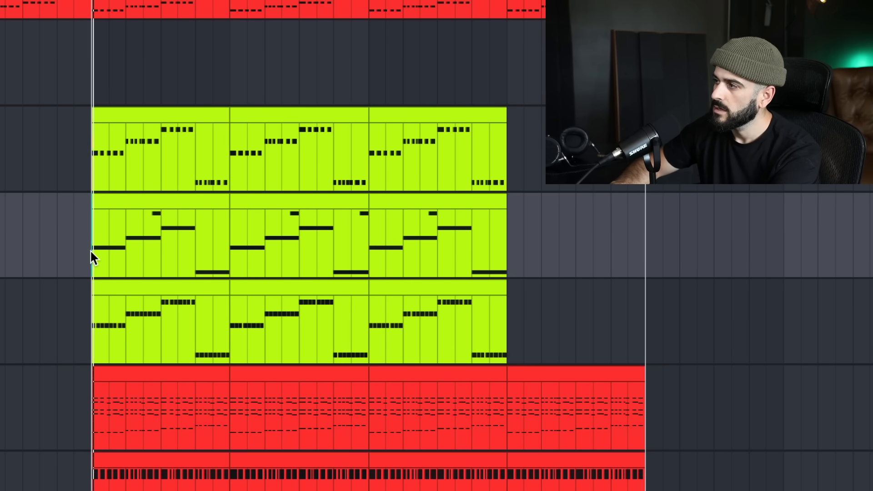